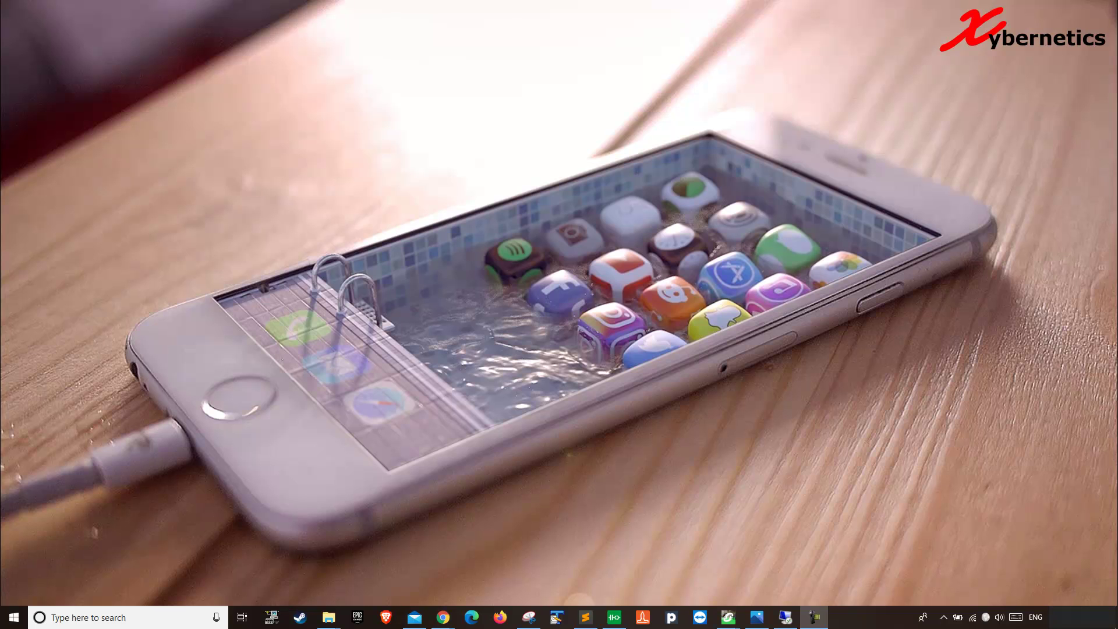
Bring Control Expert forward and open the PLC bus rack configuration.
mouse_move(740, 613)
click(844, 564)
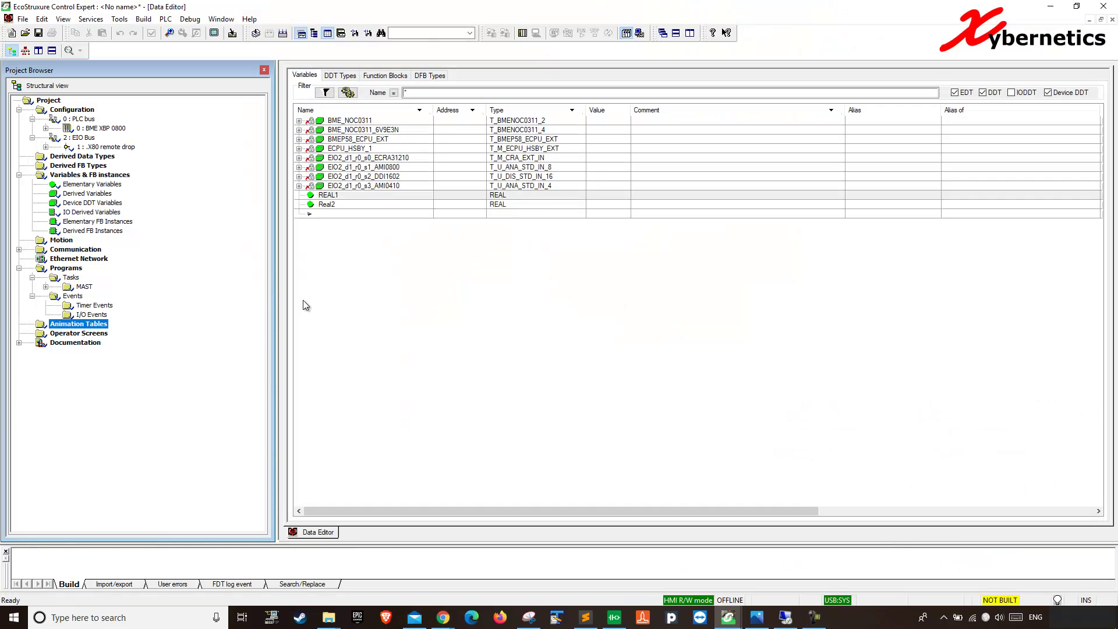
double_click(81, 119)
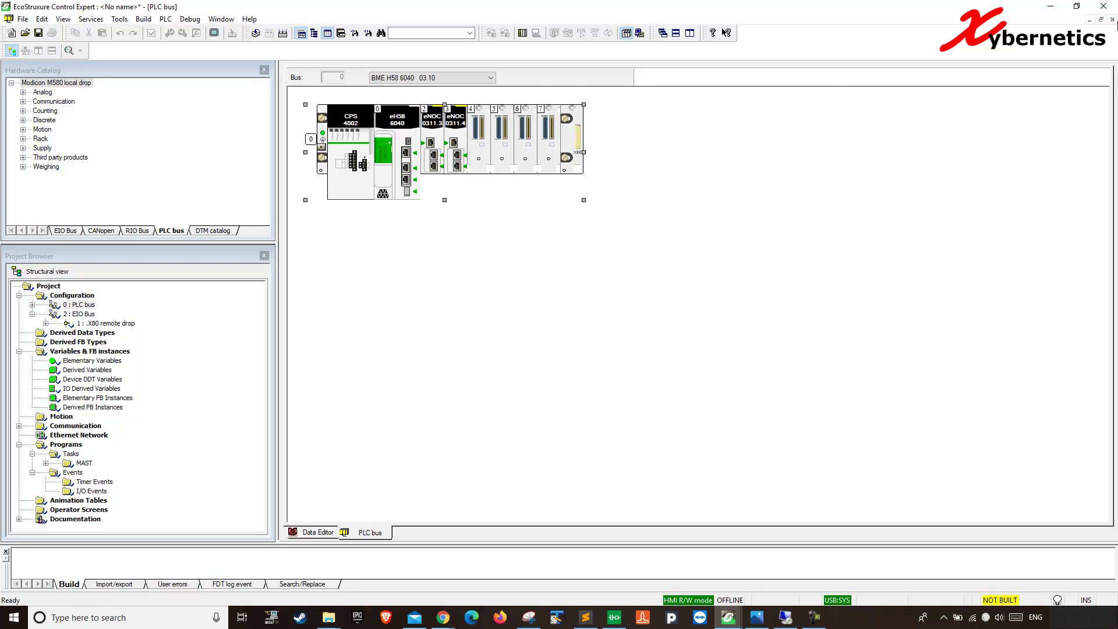
Inspect the EIO bus drop's eCRA 312 and DDI 1602 modules, then close the bus view.
click(1112, 19)
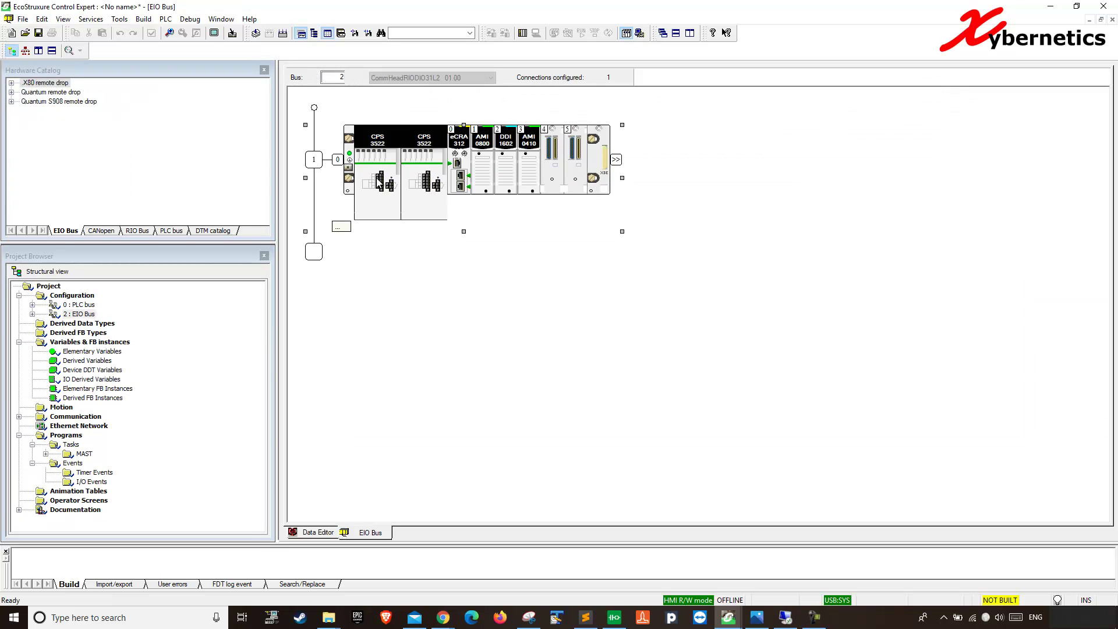
click(456, 173)
click(504, 145)
click(1112, 19)
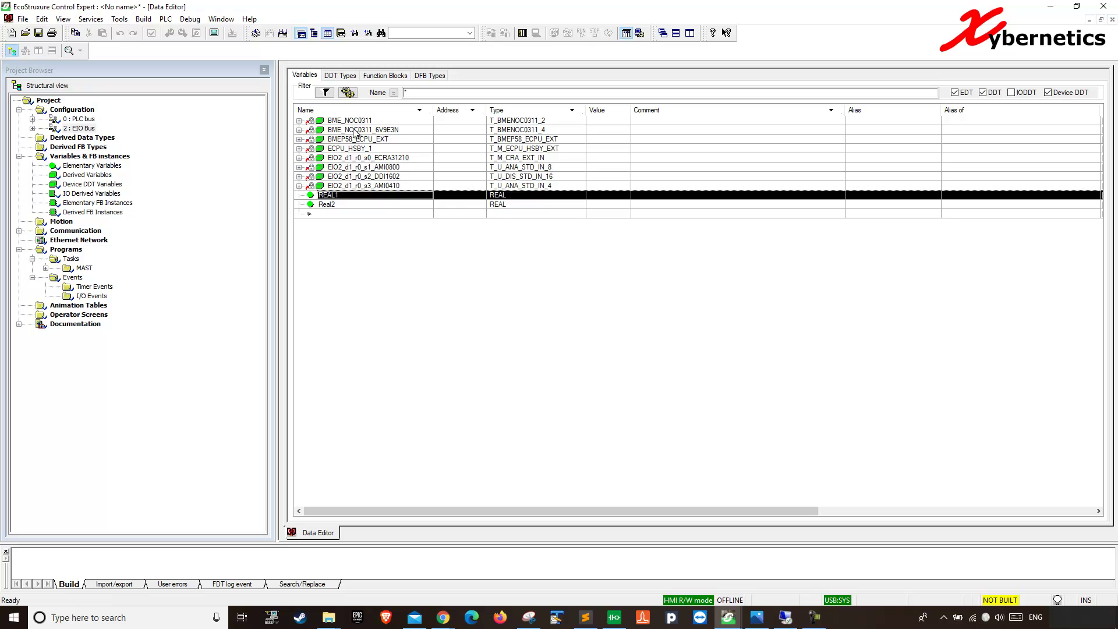
Add a new variable named BOOLXXX in the empty row below Real2.
click(339, 205)
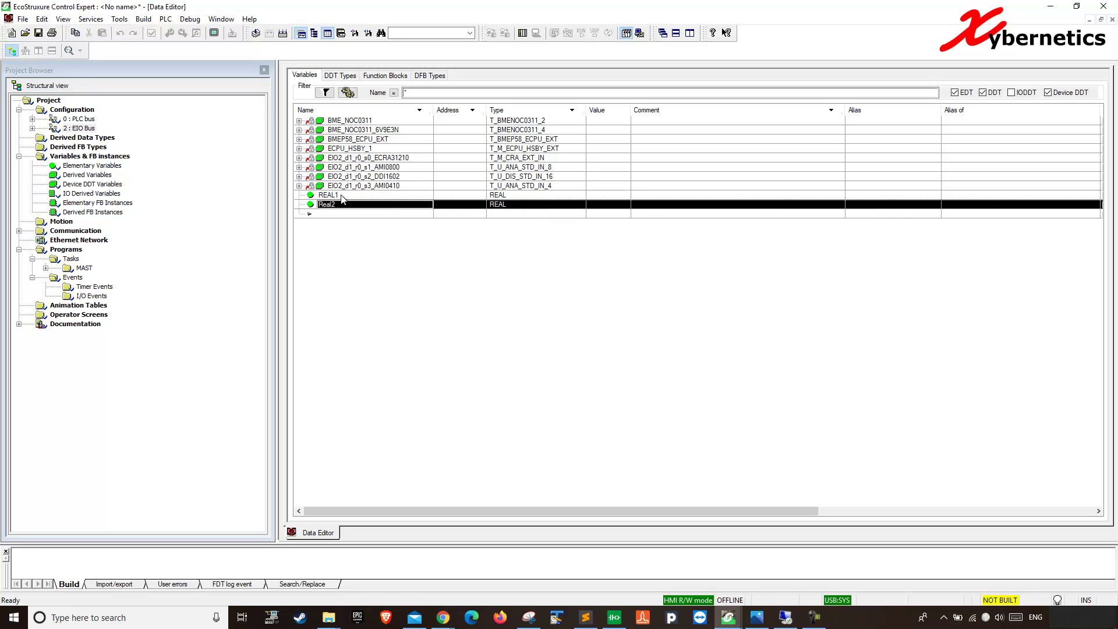
click(340, 215)
click(340, 215)
text(BOOLXXX)
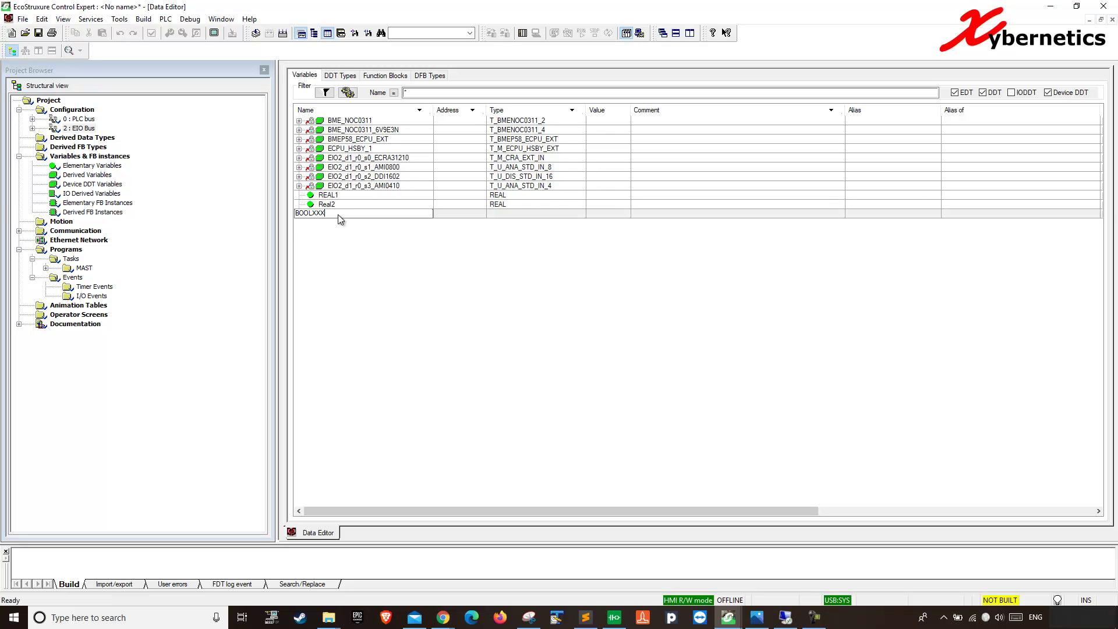
key(Return)
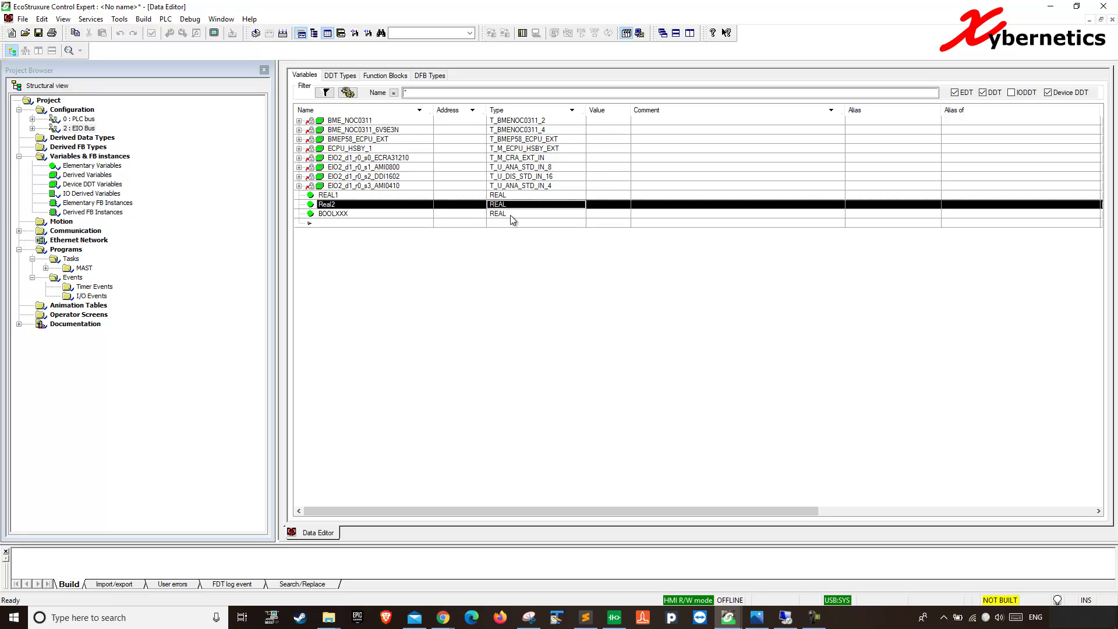
Set the BOOLXXX variable's type to BOOL.
click(505, 225)
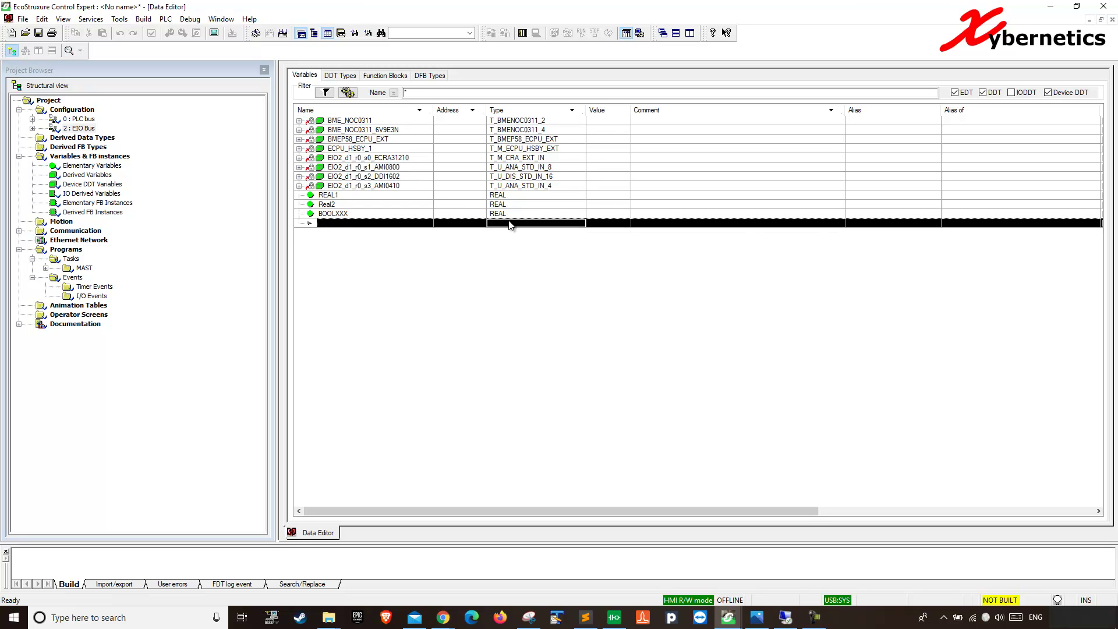
double_click(506, 214)
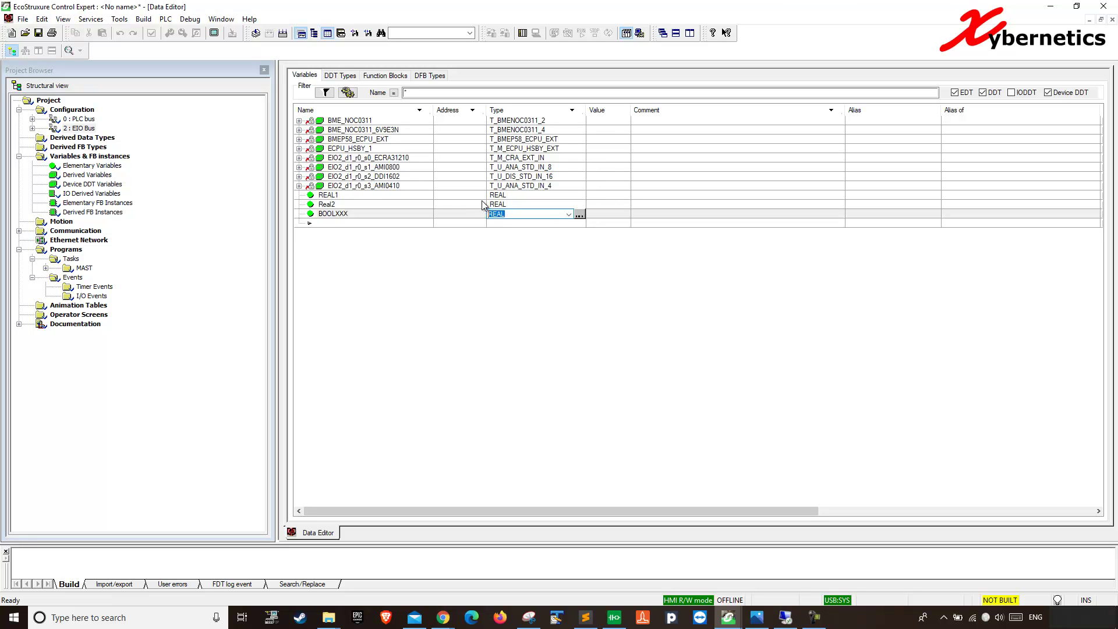
text(BOOL)
key(Return)
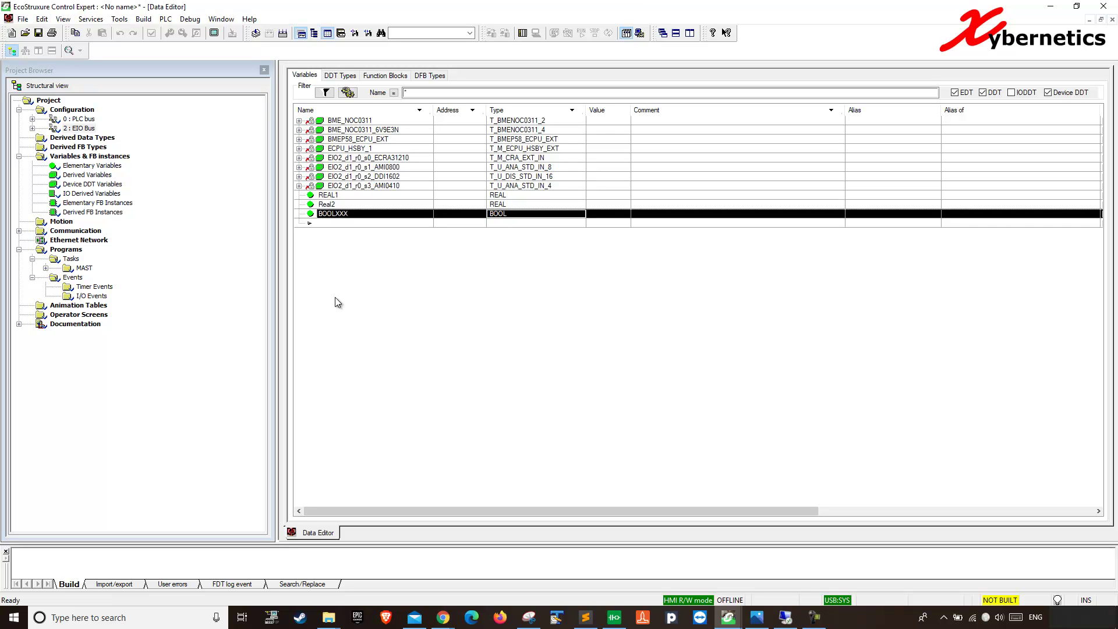
key(Up)
key(Up)
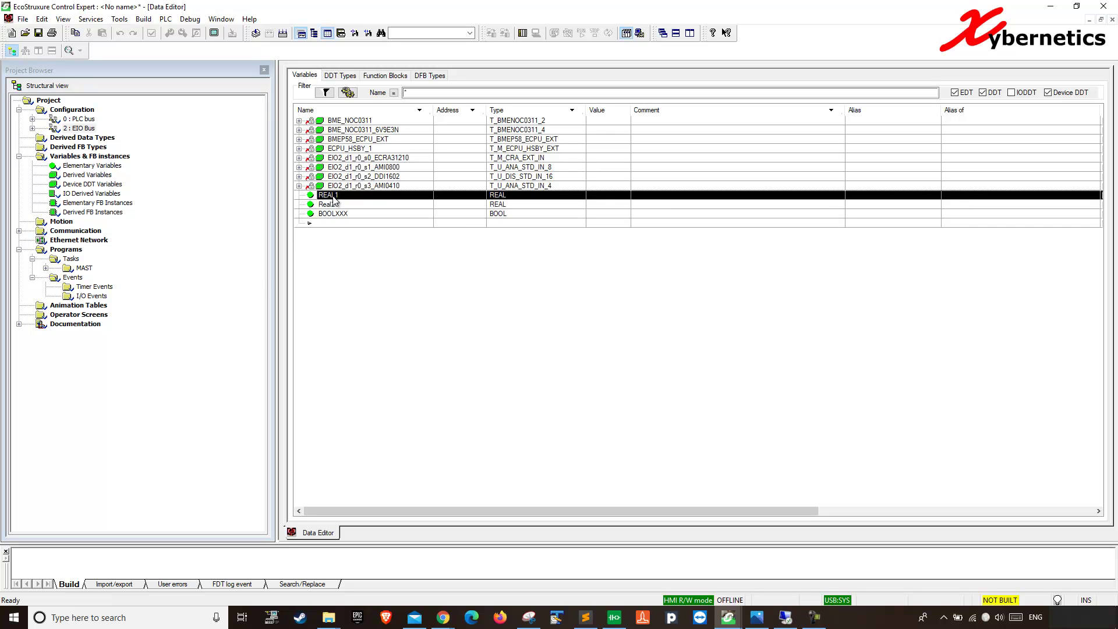
key(Down)
key(Down)
key(Up)
key(Up)
key(Down)
key(Down)
Expand the EIO2_d1_r0_s3_AMI0410 structure and its ANA_CH_IN channel array.
click(299, 186)
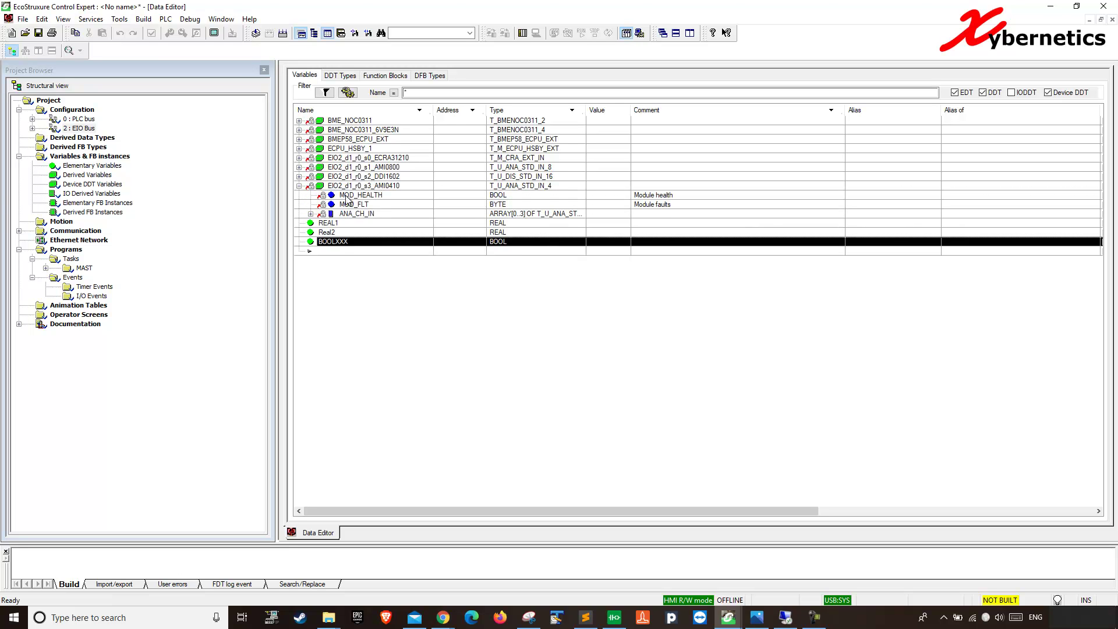
click(311, 213)
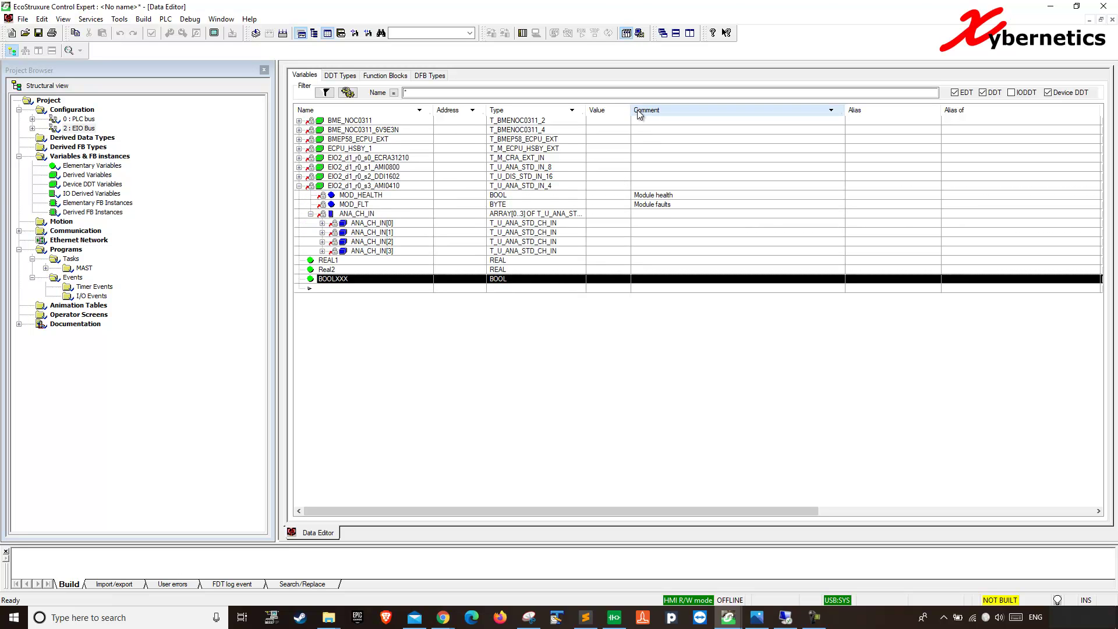
click(454, 280)
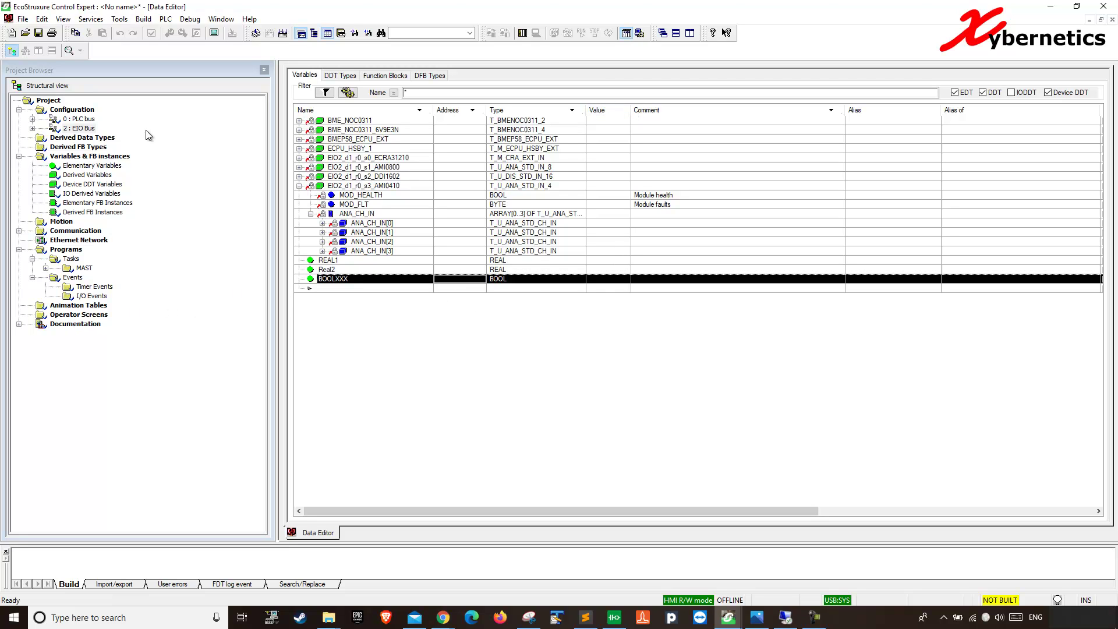
click(65, 307)
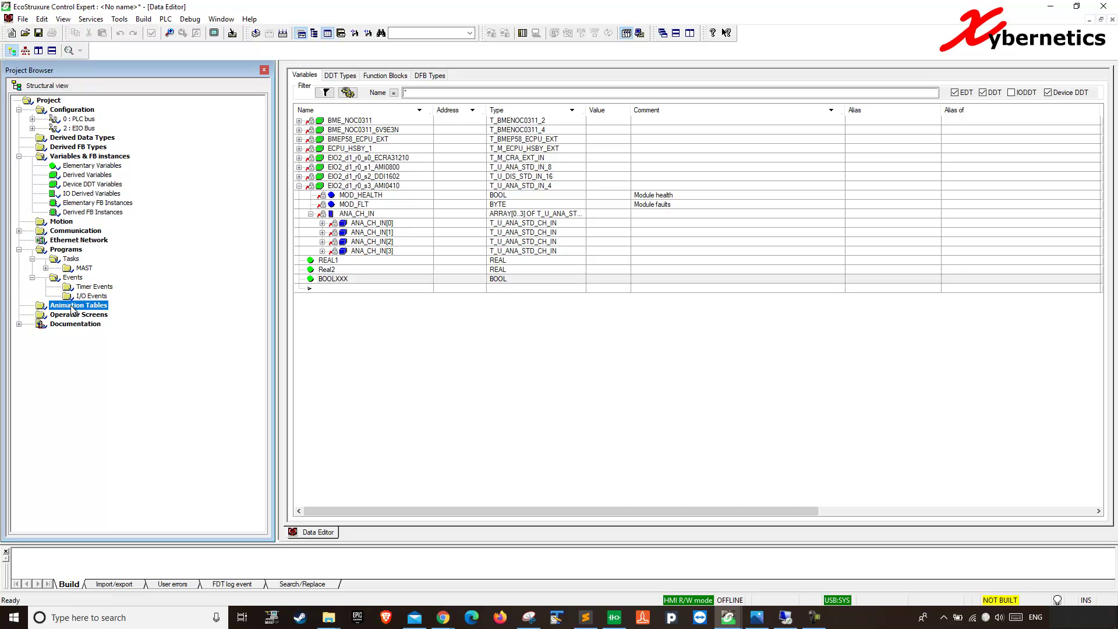
Create a new animation table named Xynet_Monitoring.
right_click(99, 308)
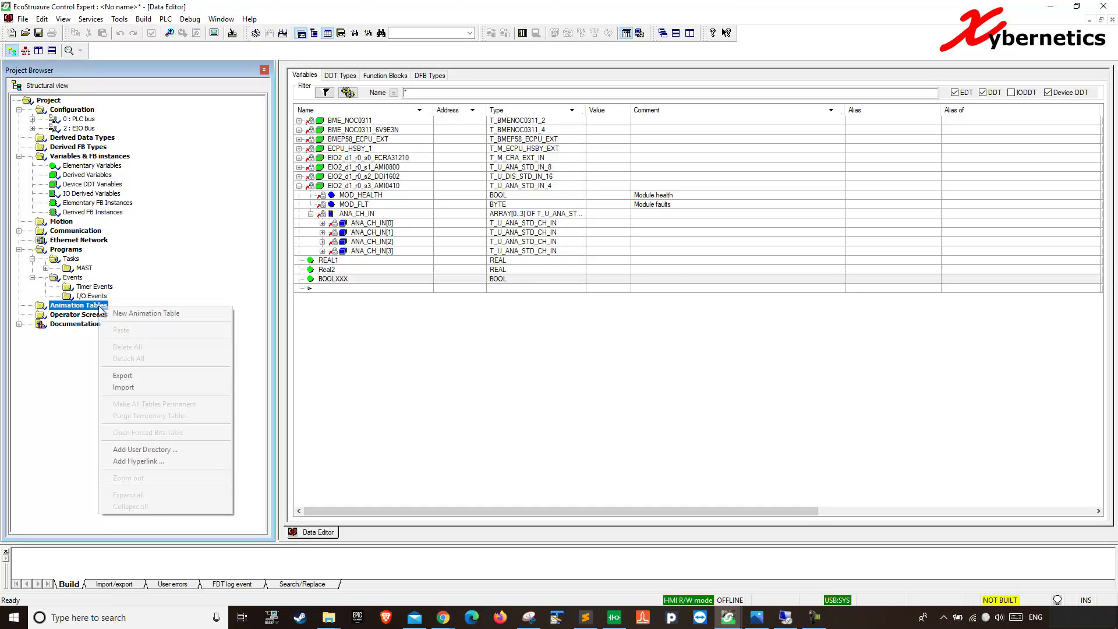
click(141, 314)
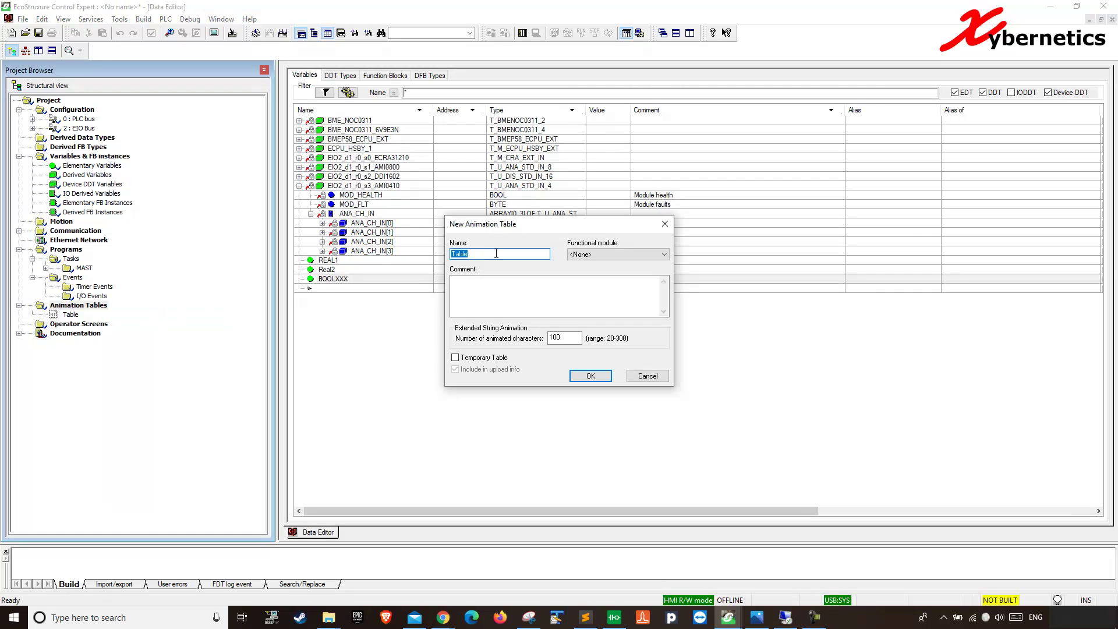
text(Xynet_Monitoring)
click(590, 376)
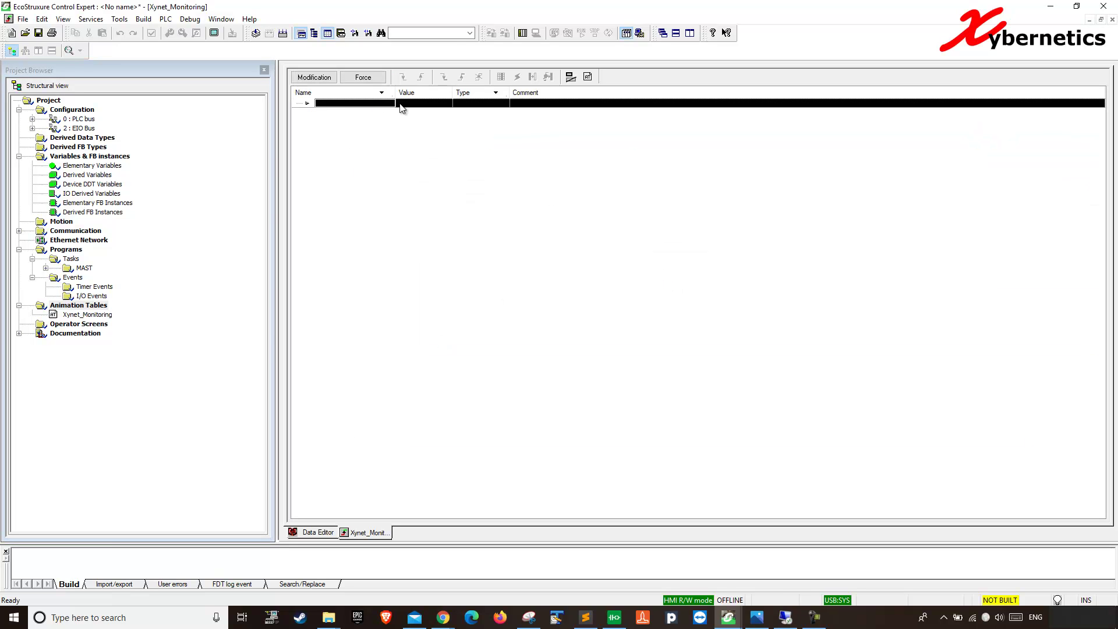
Add REAL1 to the table, using the * filter to list all variables.
click(371, 103)
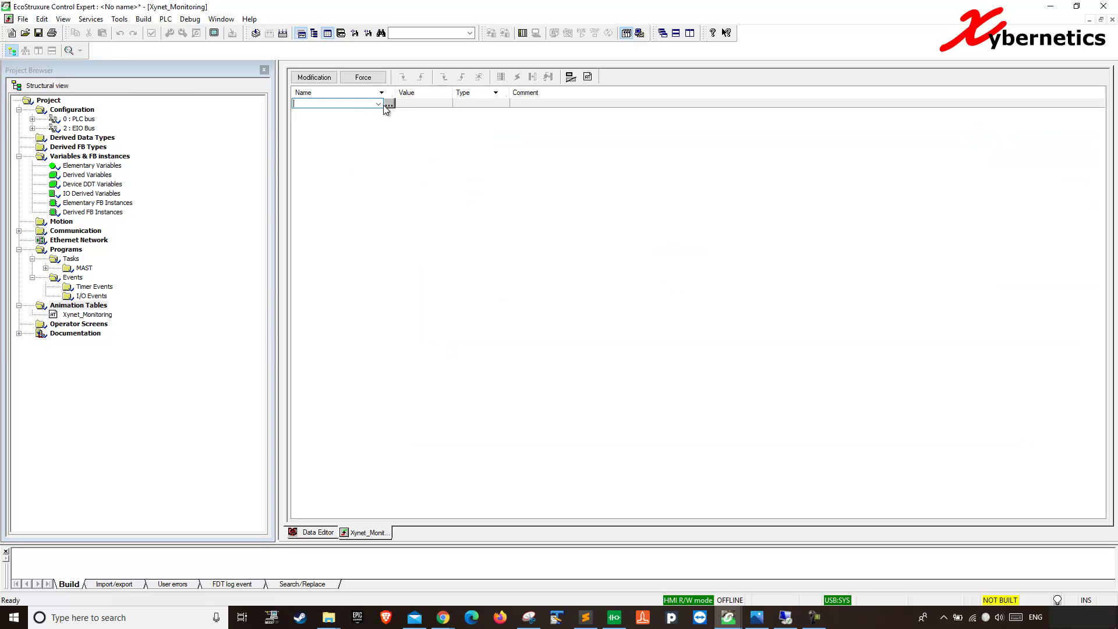
click(389, 105)
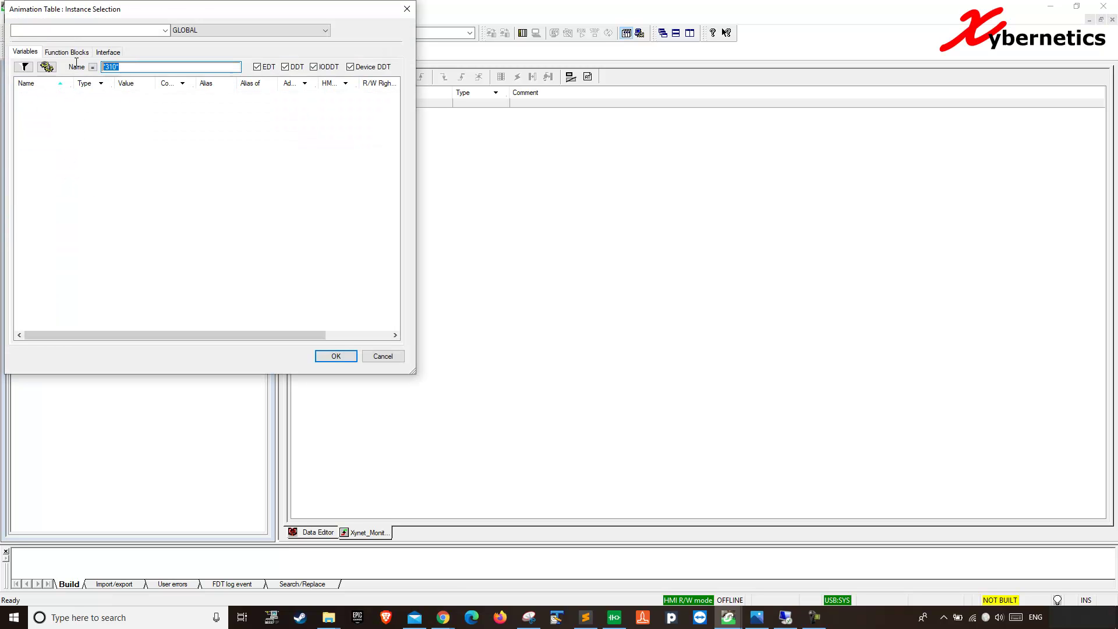
text(*)
key(Return)
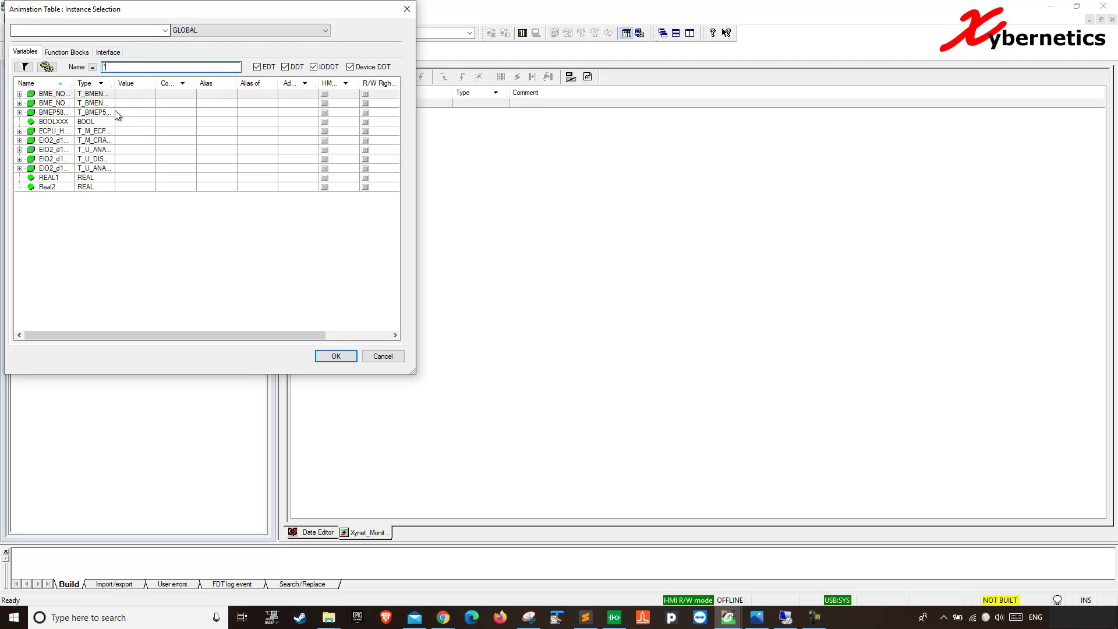
click(55, 178)
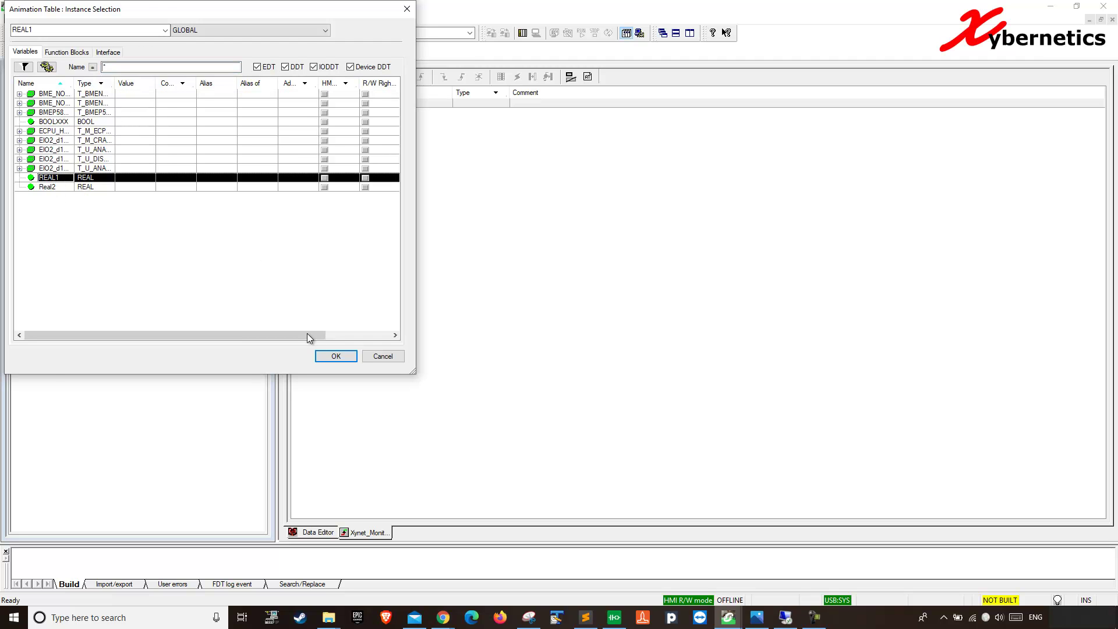
click(336, 356)
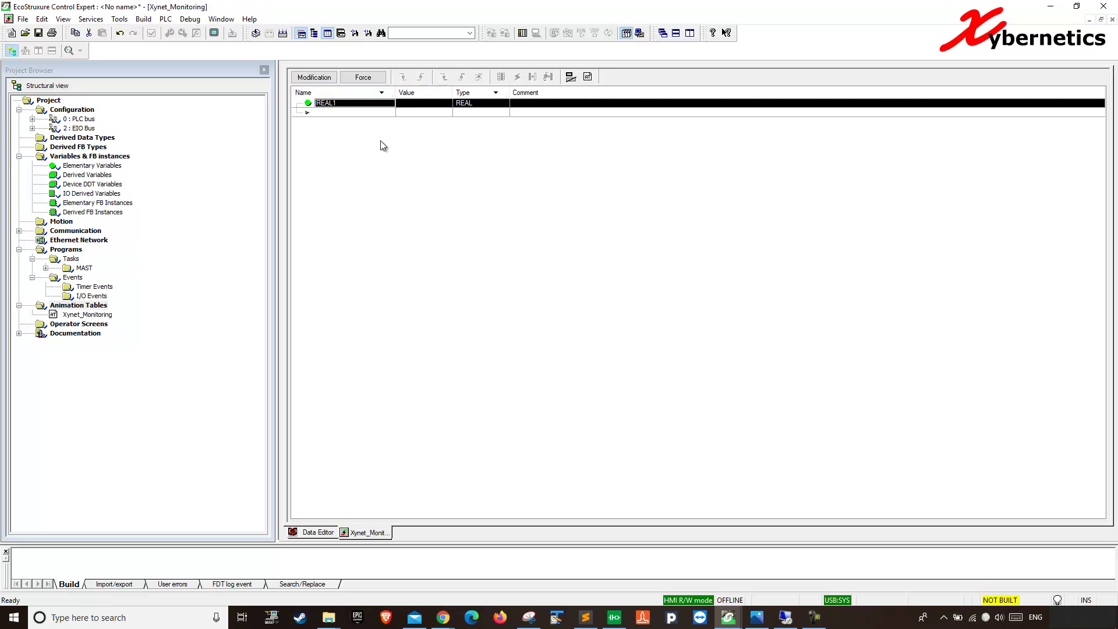
click(298, 536)
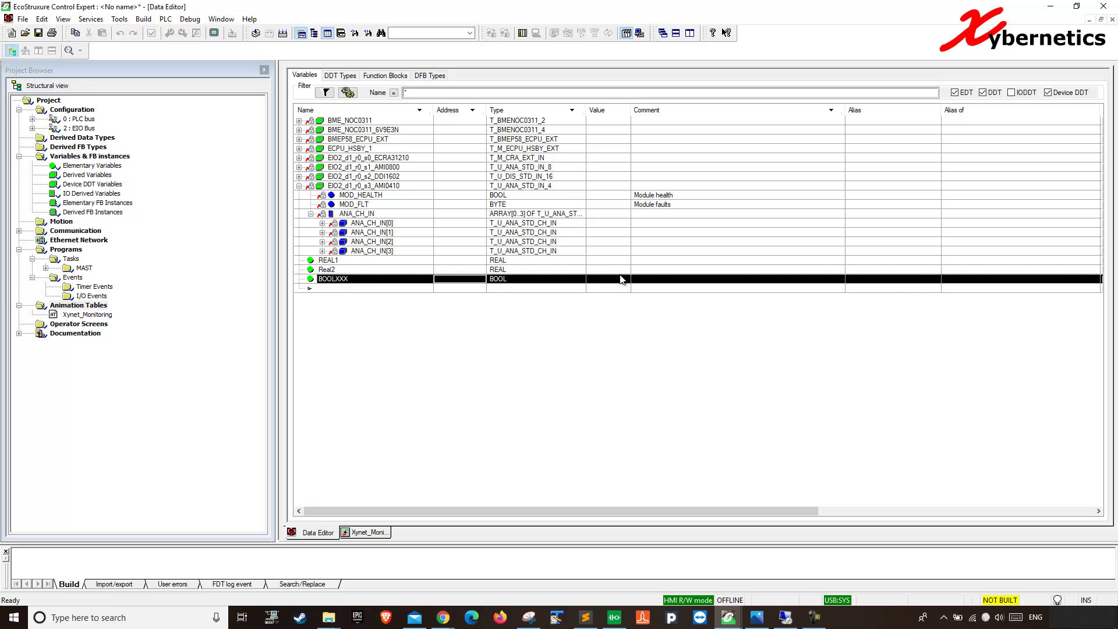
click(367, 533)
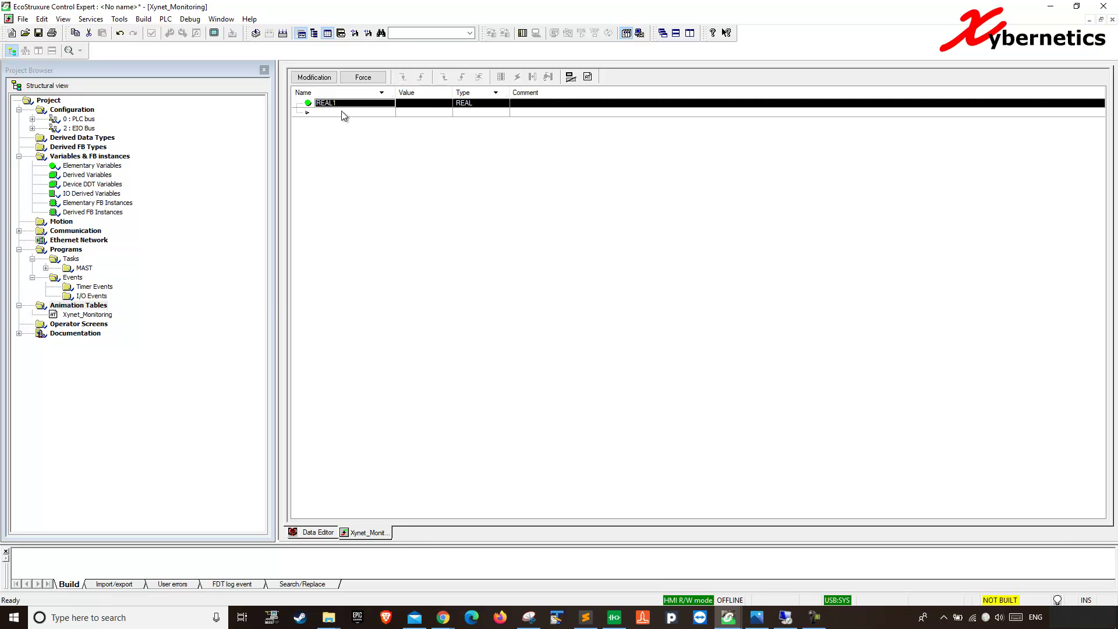
click(318, 531)
click(342, 261)
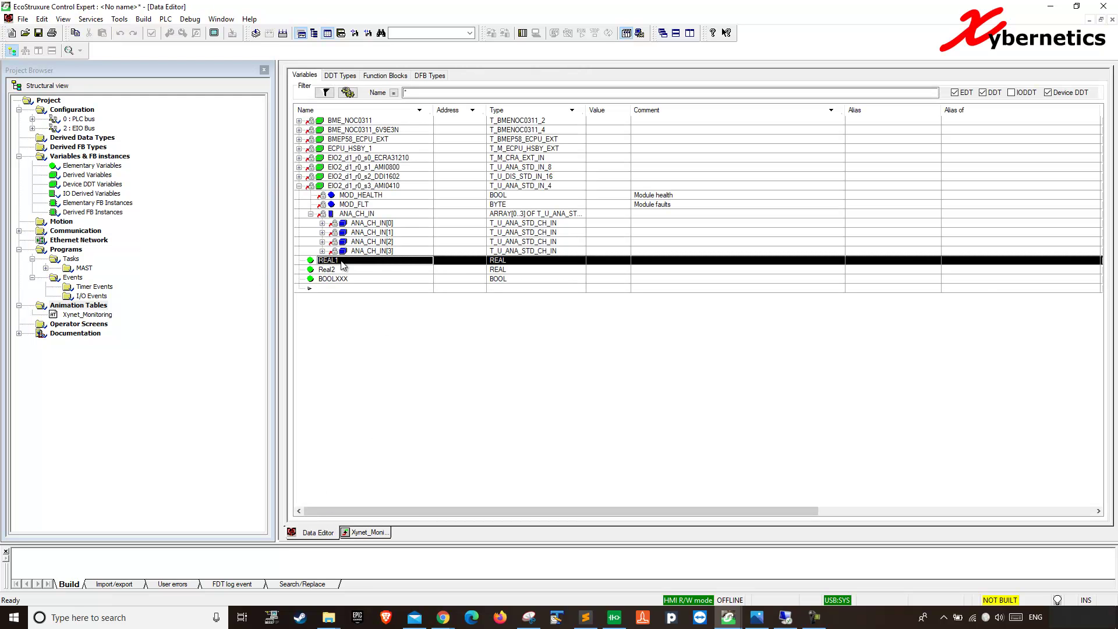
click(340, 271)
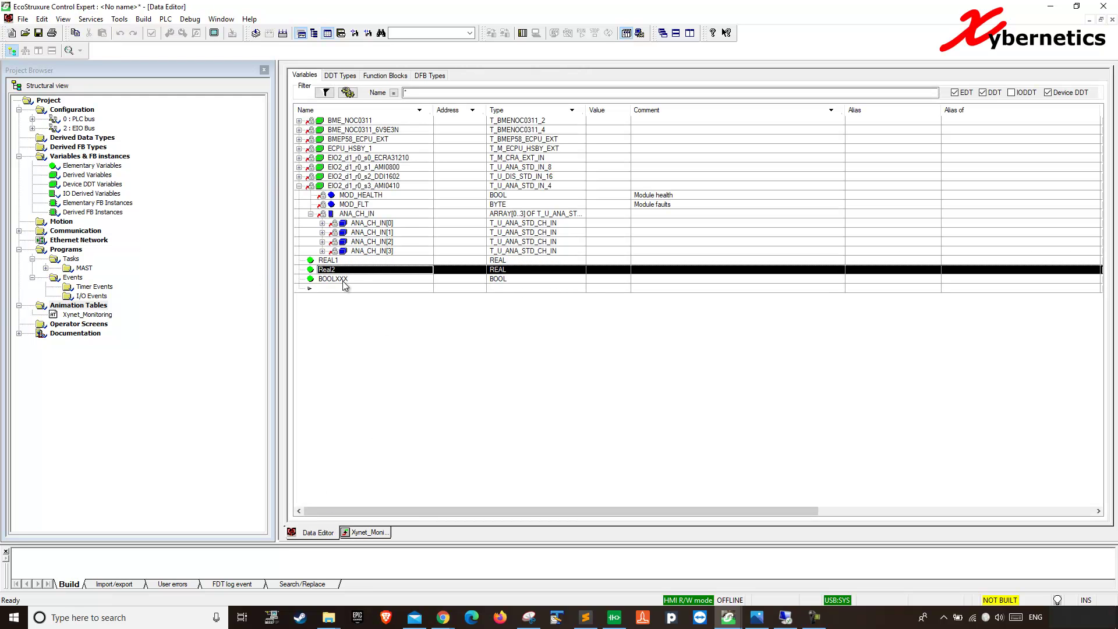
shift+click(344, 281)
click(365, 533)
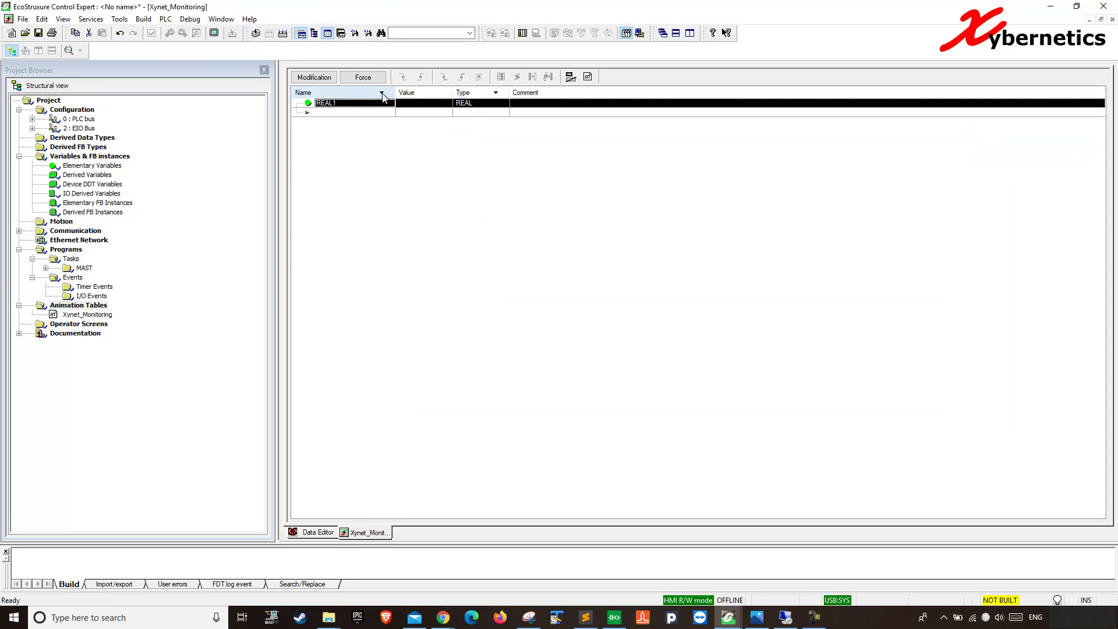
Add BOOLXXX, Real2, BME_NOC0311_6V9E3N and the EIO2 DDI1602 and AMI0800 variables to Xynet_Monitoring.
click(340, 114)
click(355, 114)
click(389, 113)
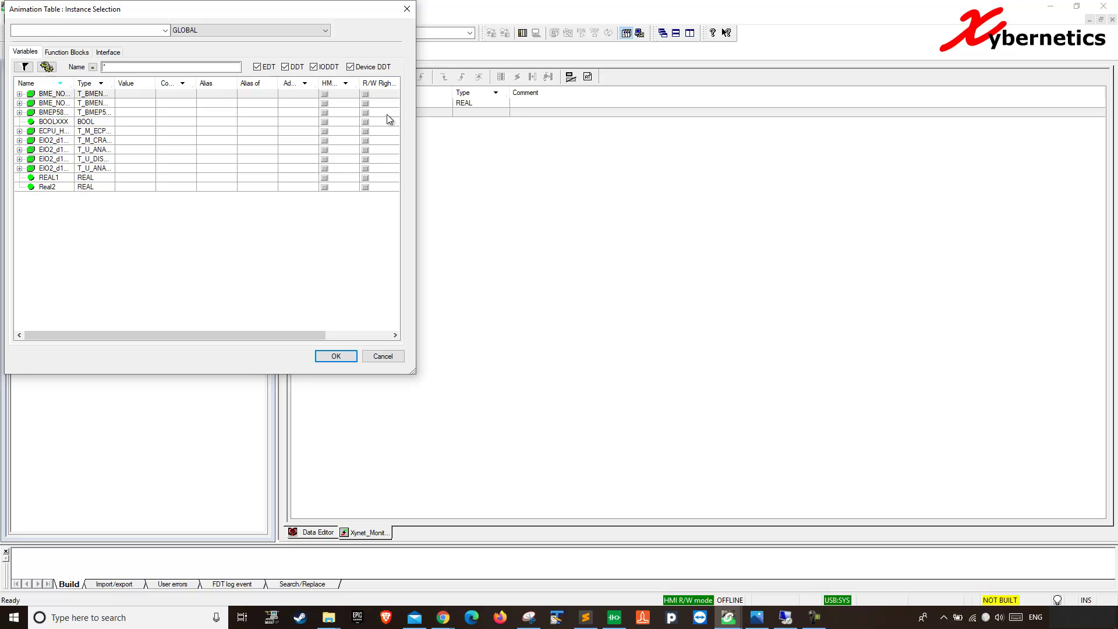
click(57, 187)
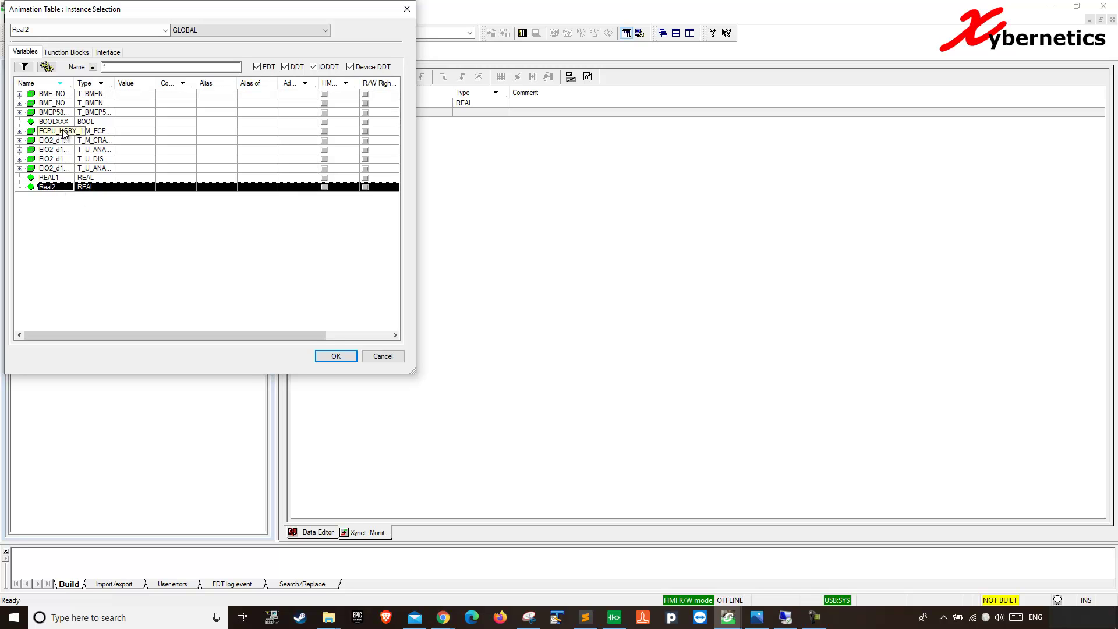
ctrl+click(63, 122)
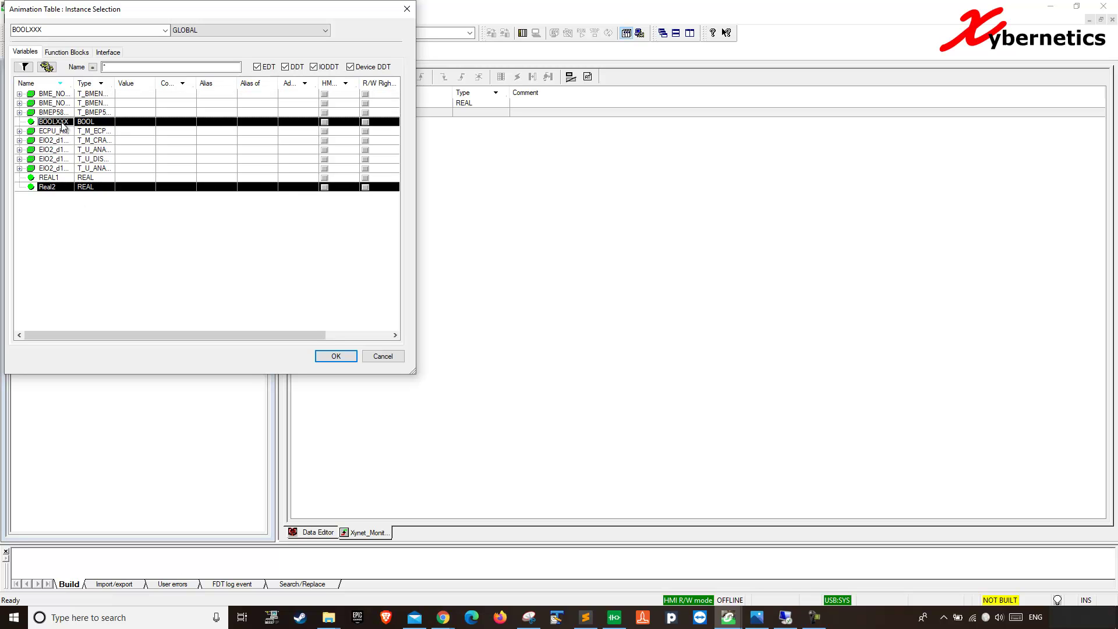
click(60, 179)
click(58, 187)
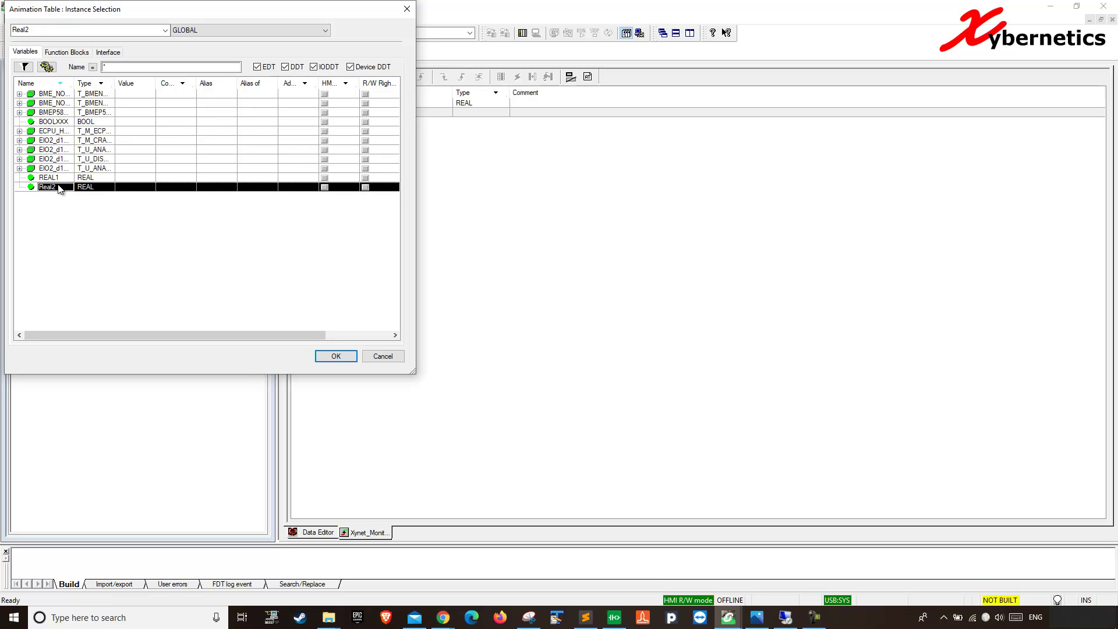
ctrl+click(58, 124)
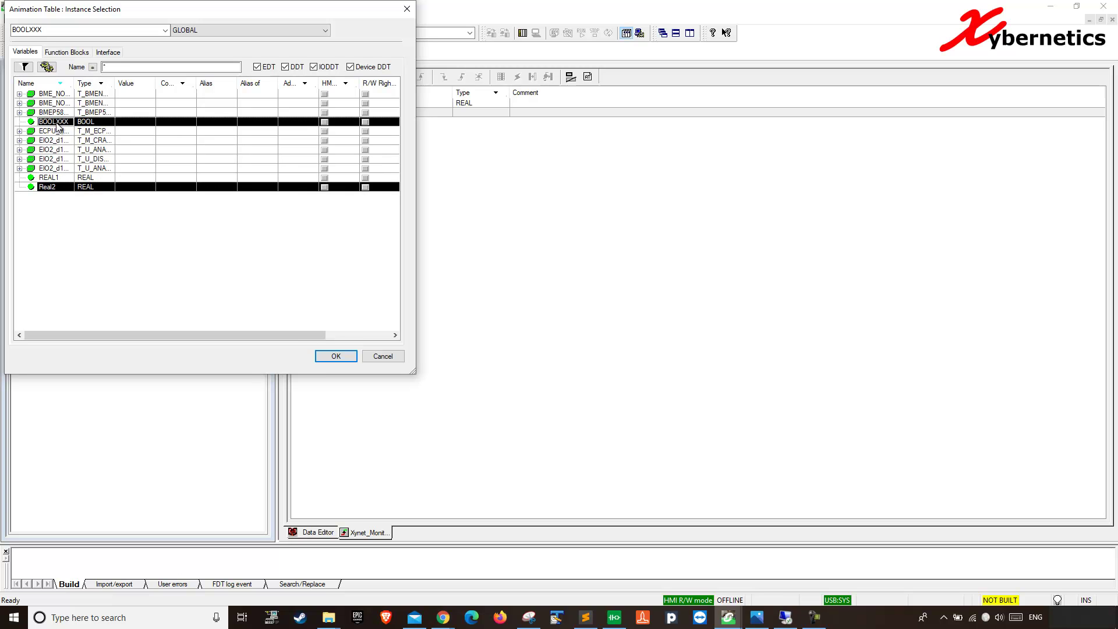
ctrl+click(58, 159)
ctrl+click(68, 106)
ctrl+click(63, 150)
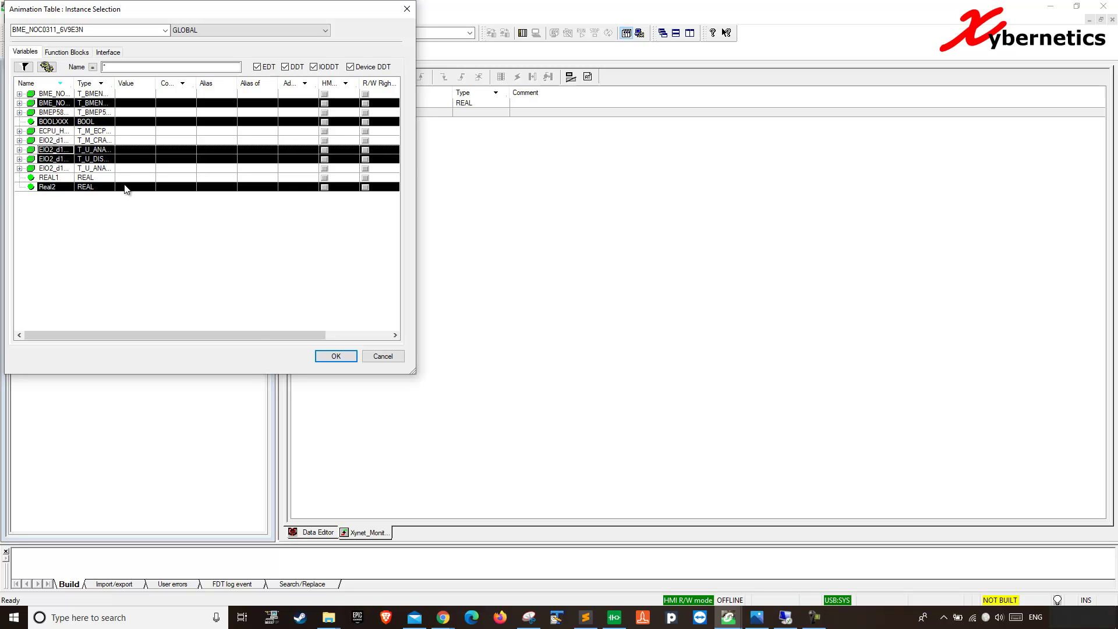
click(335, 358)
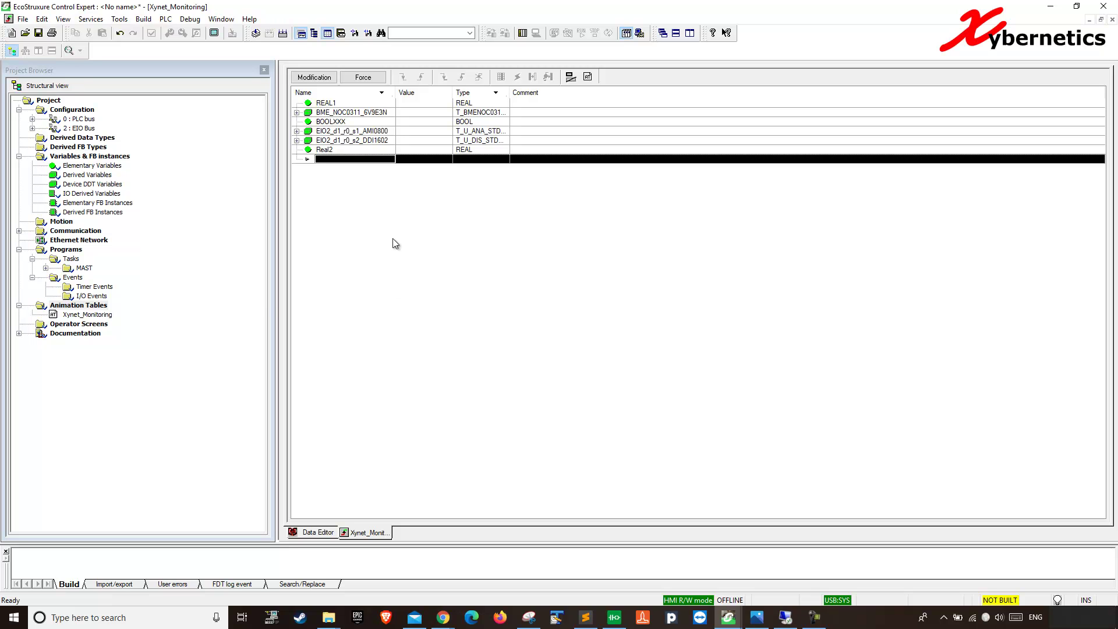
Add the seven variables from BMEP58_ECPU_EXT through EIO2_d1_r0_s3_AMI0410 to the table.
click(348, 162)
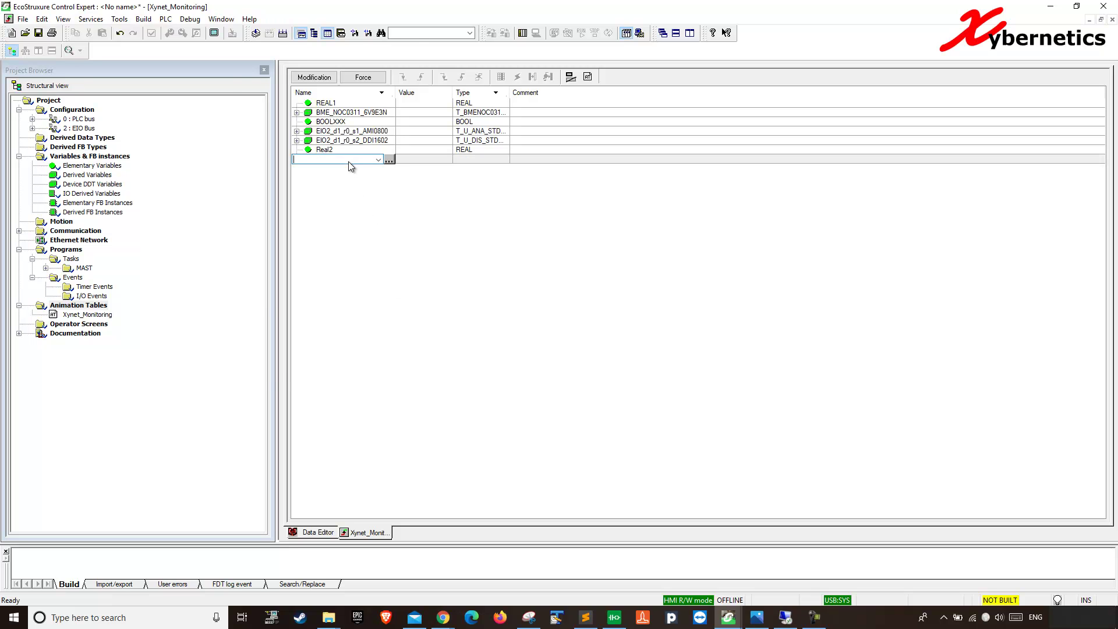
click(389, 161)
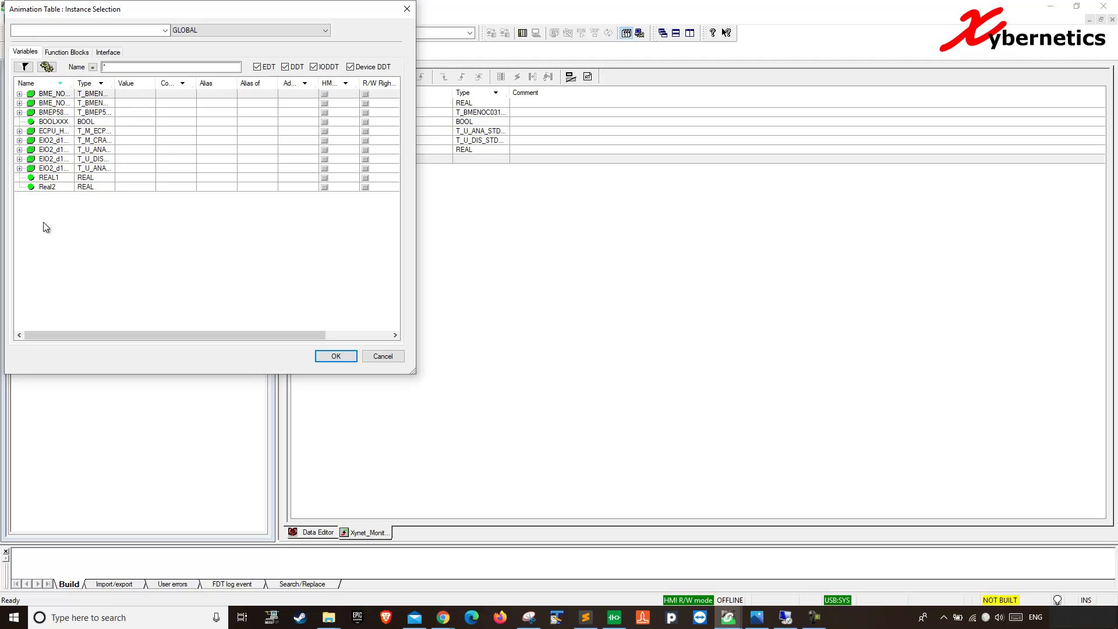
click(62, 95)
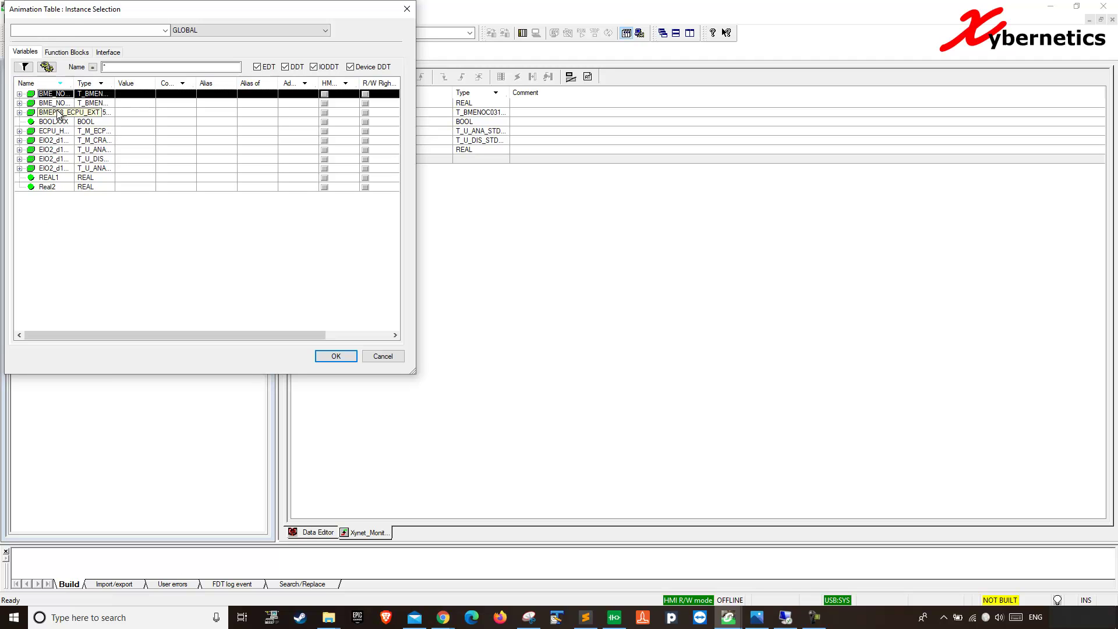
click(59, 112)
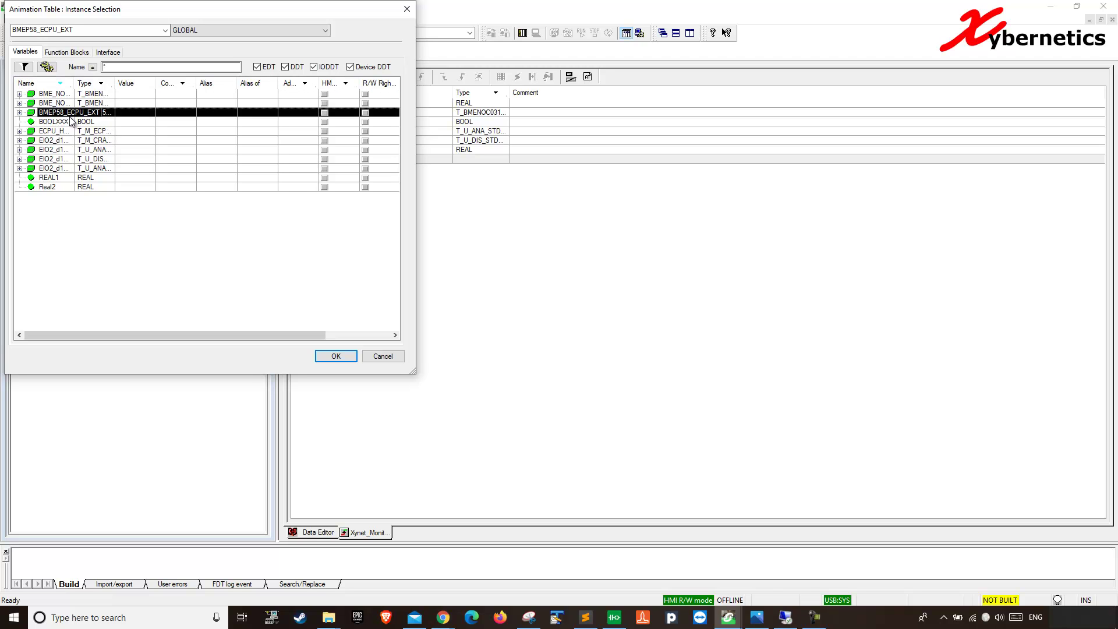
shift+click(57, 169)
click(329, 356)
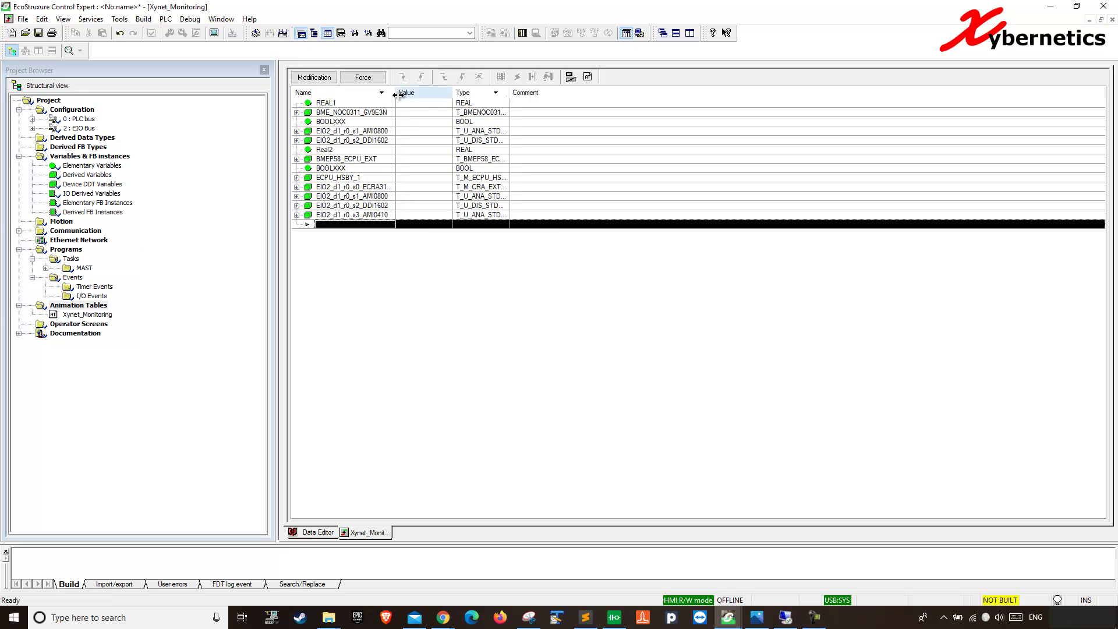
Widen the Name column, compare the duplicate BOOLXXX entries, and return to the Data Editor.
drag(452, 87, 445, 85)
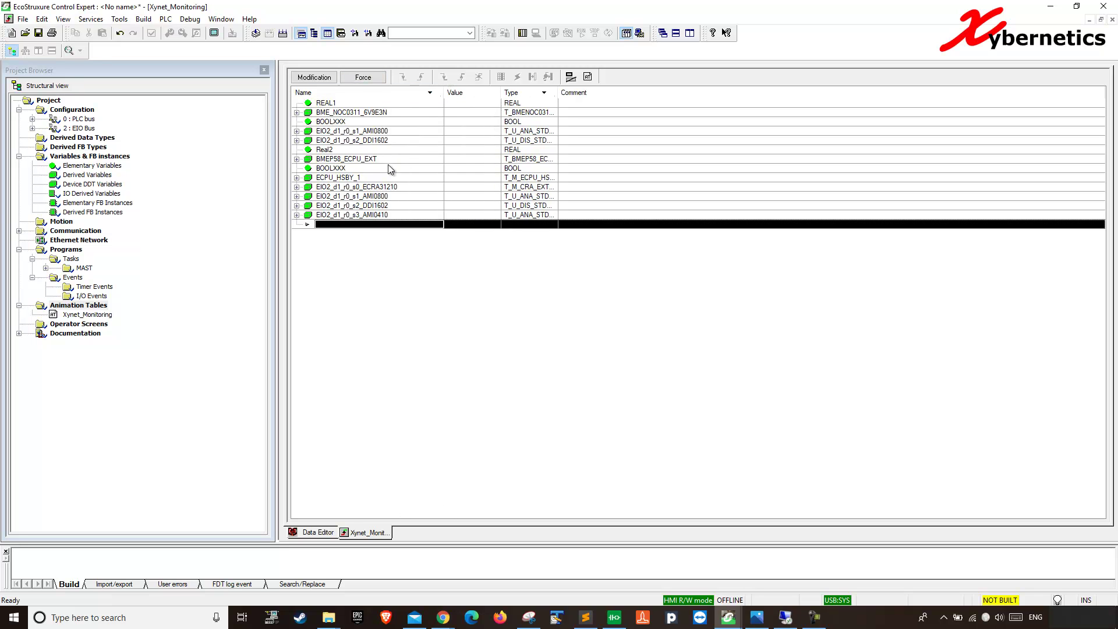
click(337, 122)
click(338, 168)
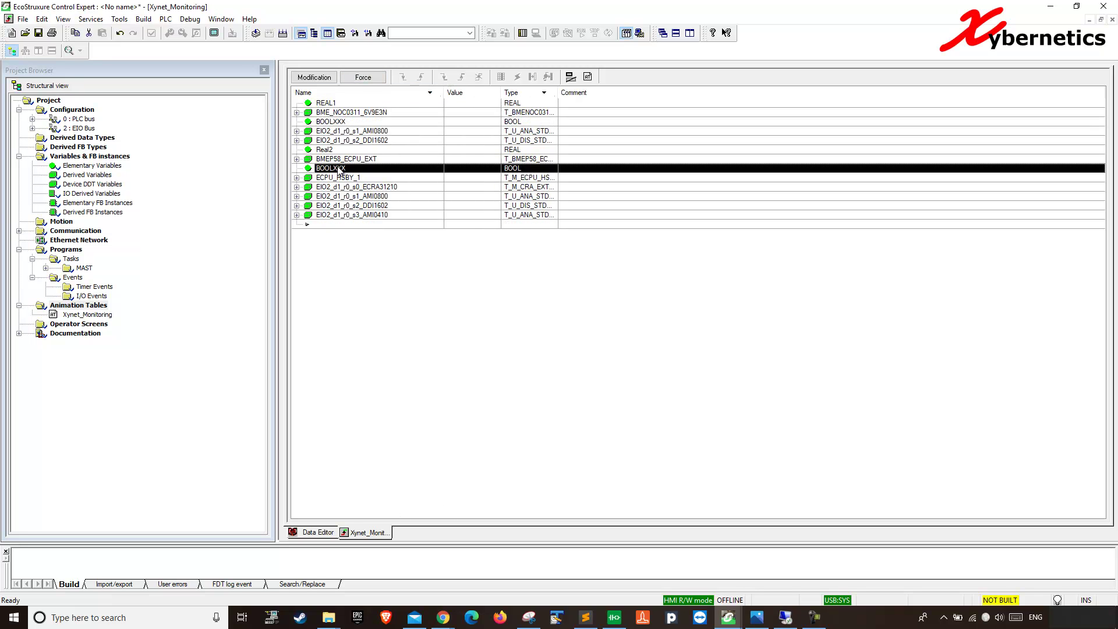
click(342, 122)
click(344, 169)
click(101, 316)
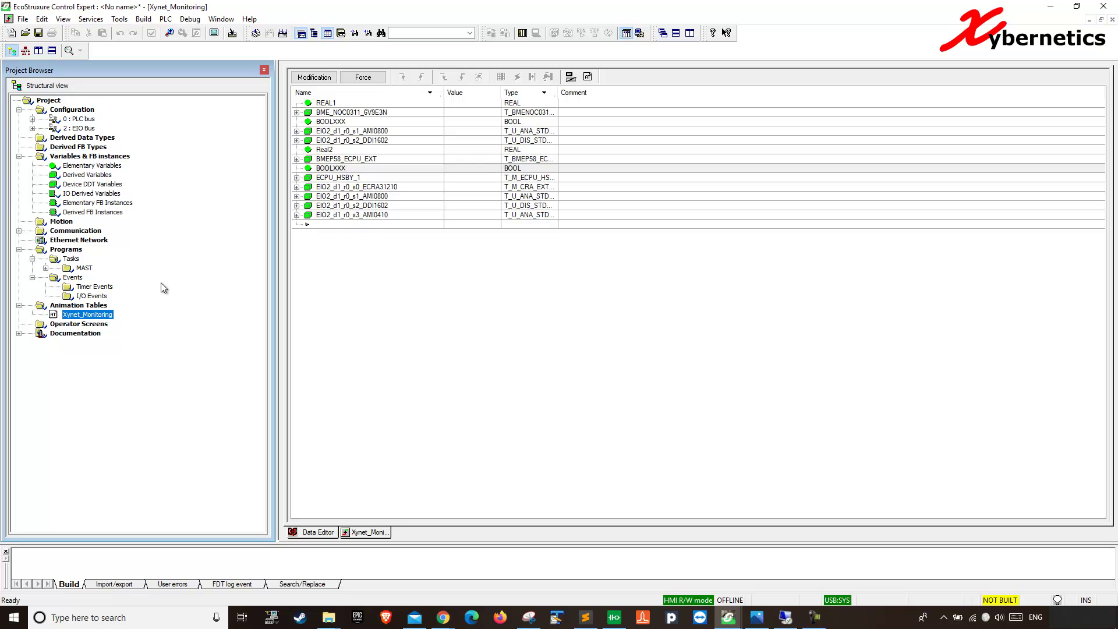
click(335, 532)
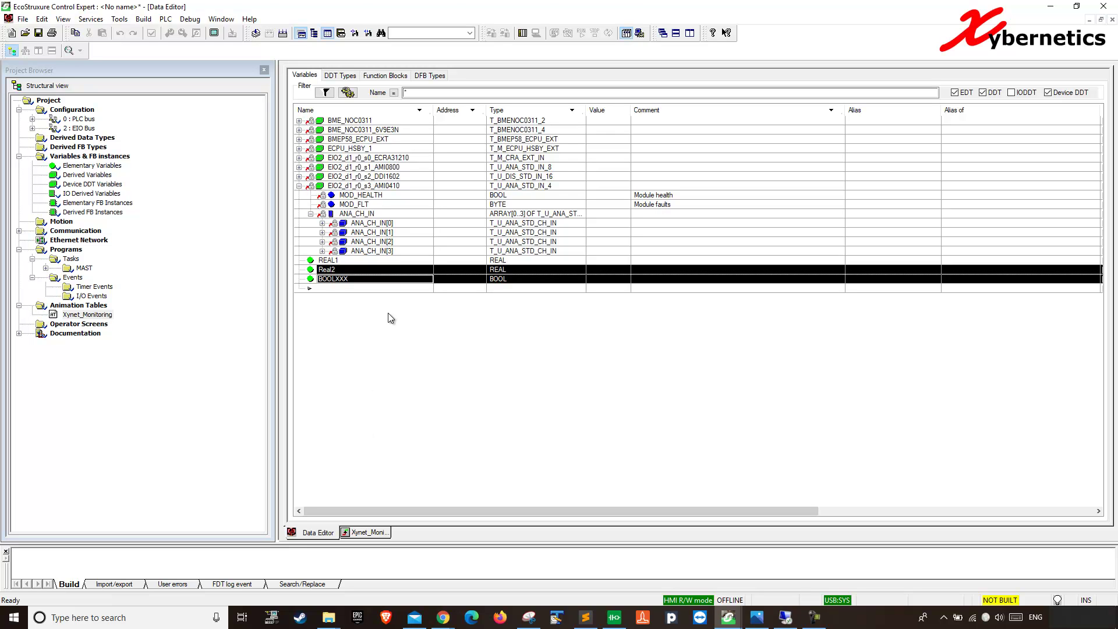
Collapse the ANA_CH_IN array and the EIO2_d1_r0_s3_AMI0410 structure in the Data Editor.
right_click(88, 308)
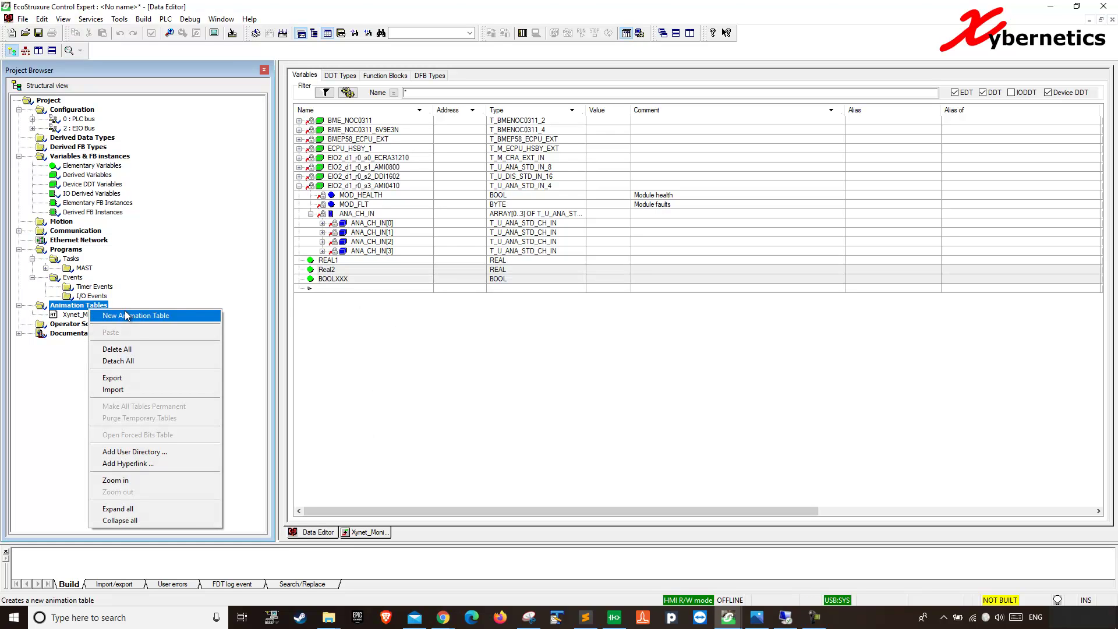
click(411, 343)
click(81, 315)
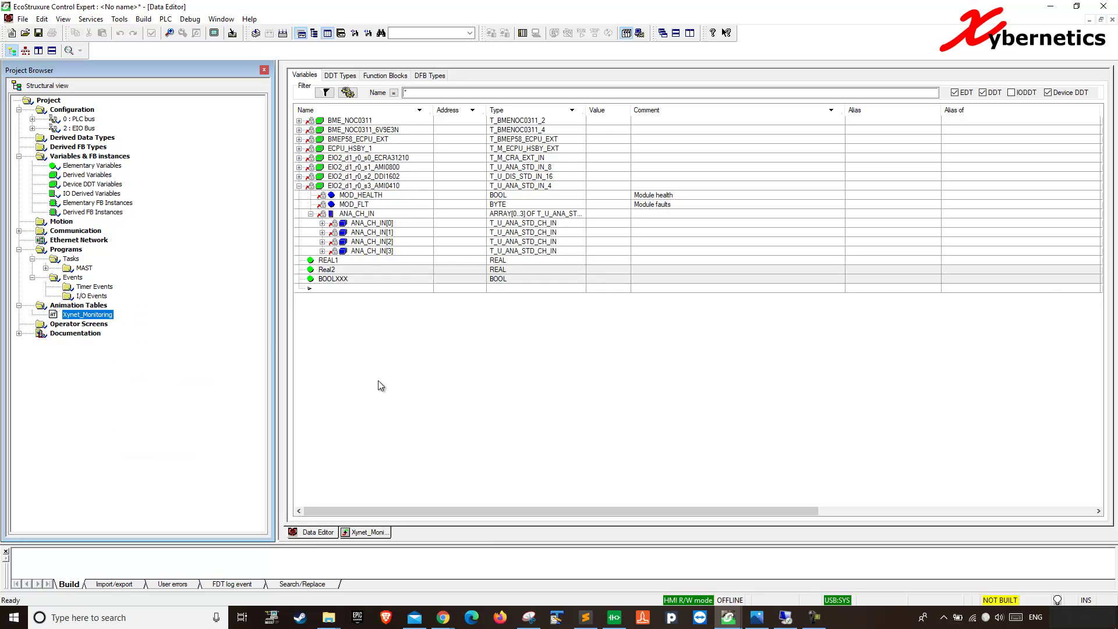
click(310, 214)
click(299, 186)
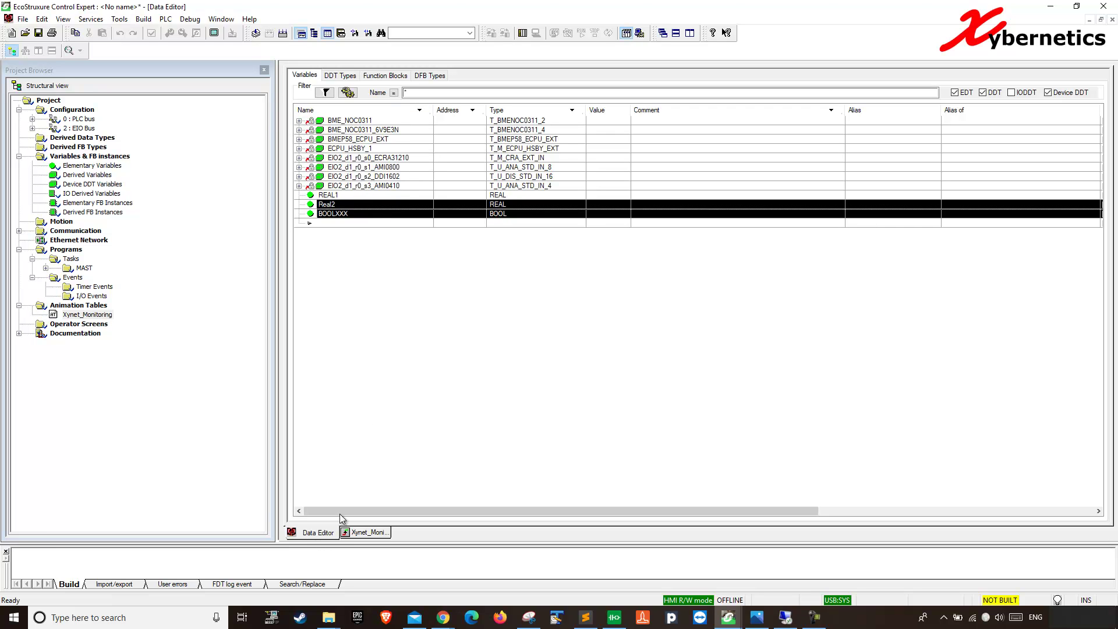
Initialize a Table[Data Editor] animation table with EIO2_d1_r0_s2_DDI1602 and add BMEP58_ECPU_EXT.
right_click(369, 176)
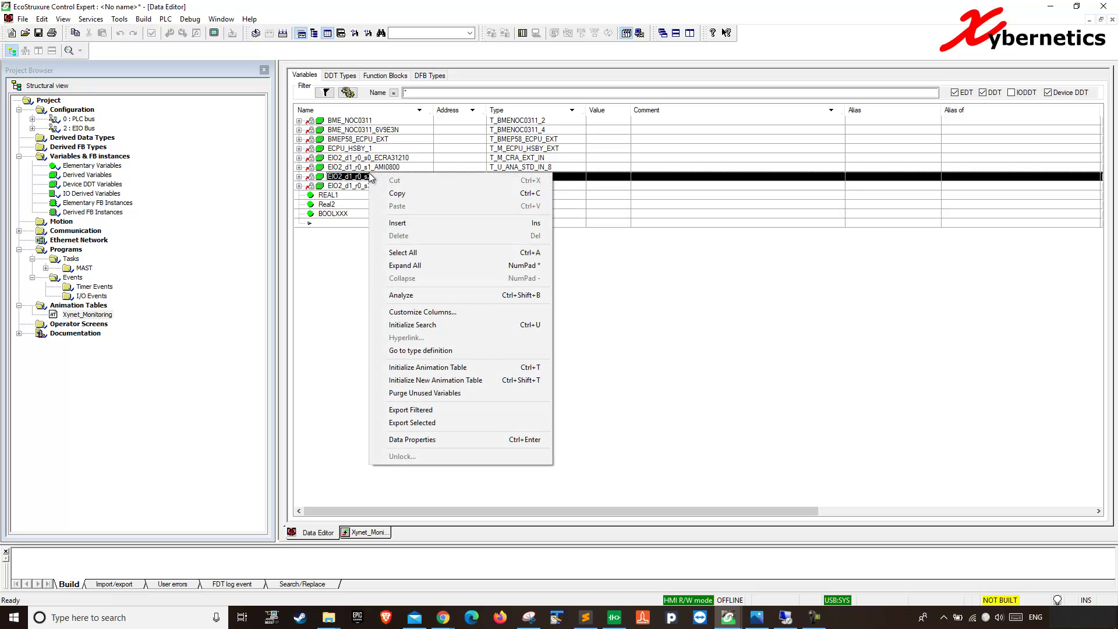
click(434, 368)
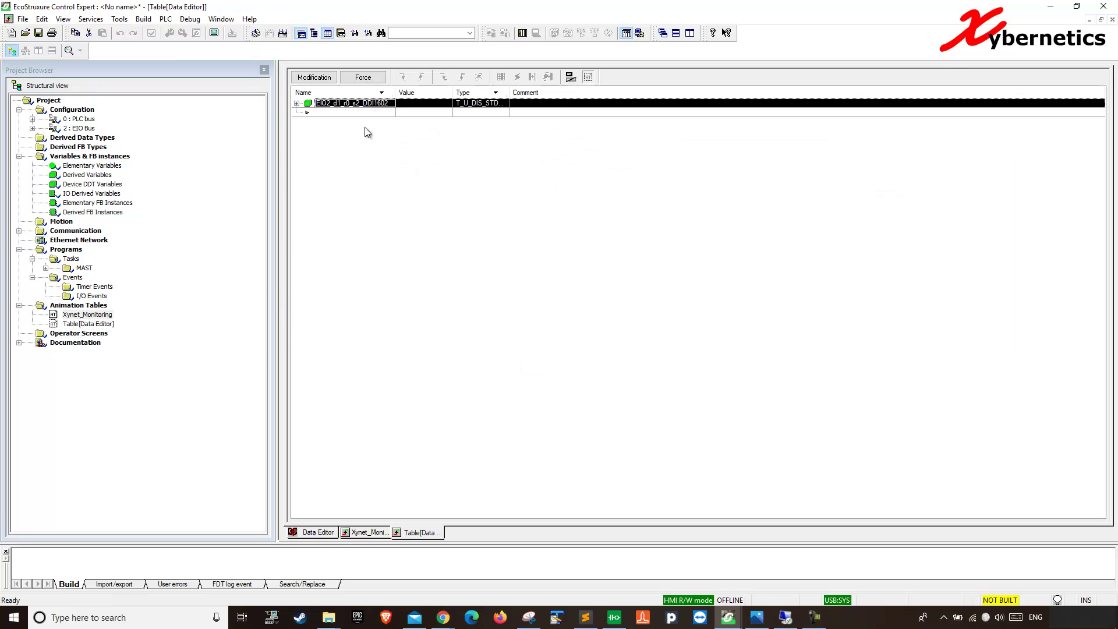
click(320, 535)
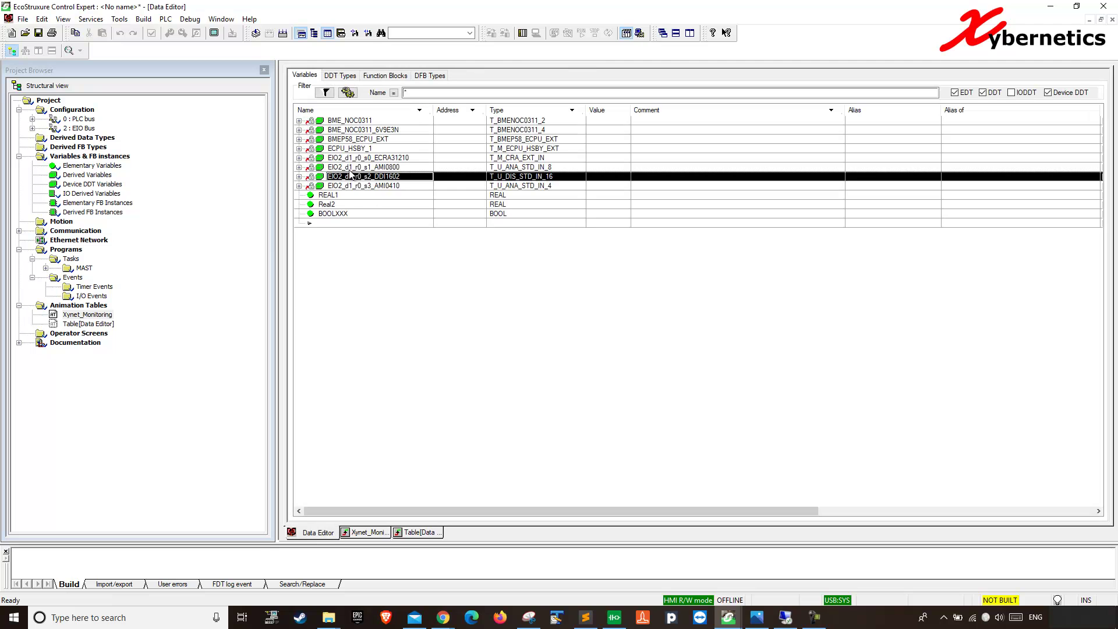
click(364, 142)
right_click(364, 141)
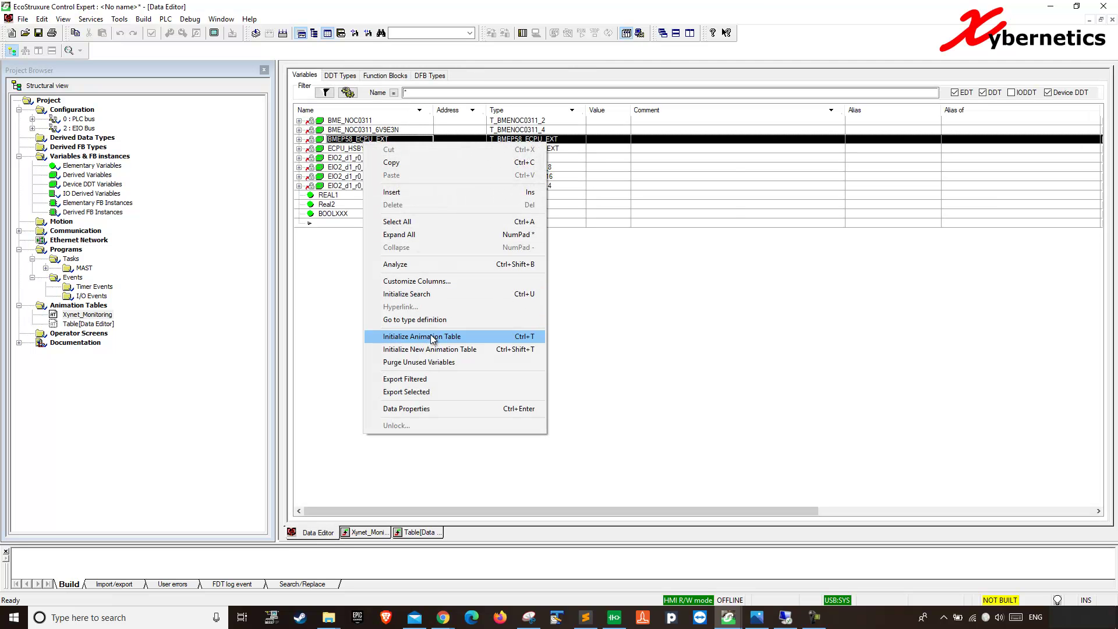
click(448, 338)
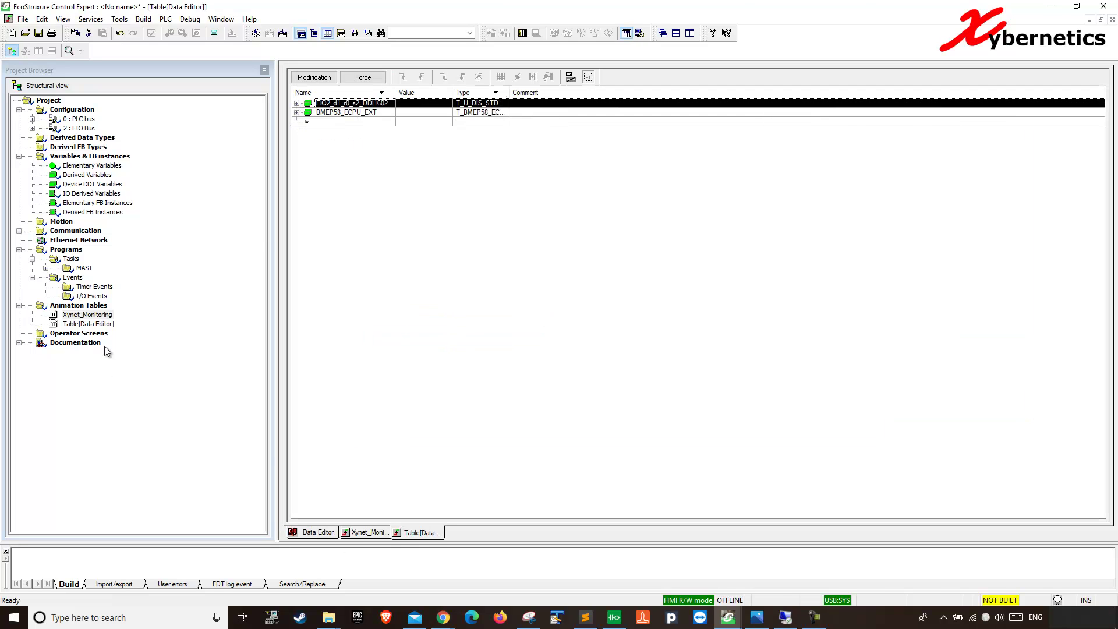
Add EIO2_d1_r0_s0_ECRA31210 to the Table[Data Editor] animation table.
click(93, 324)
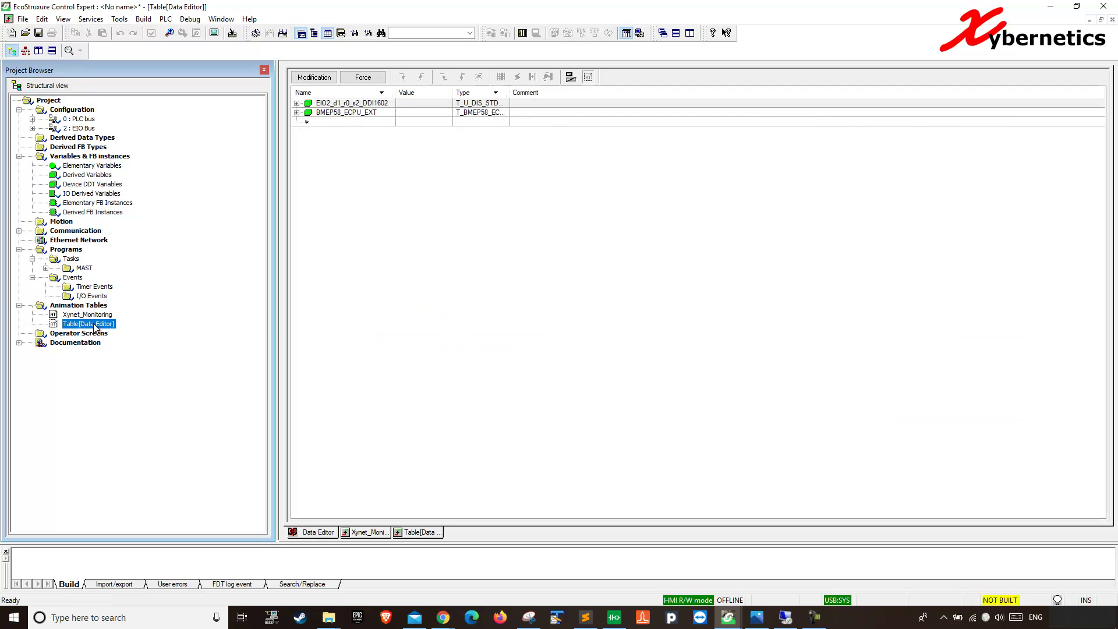
click(315, 533)
right_click(365, 158)
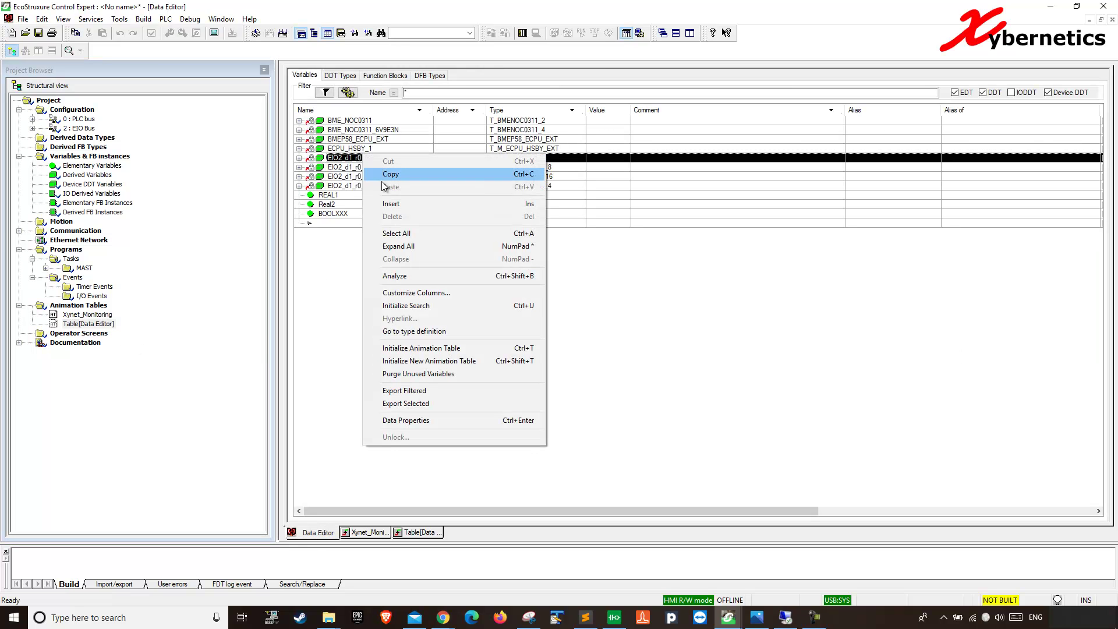
click(433, 348)
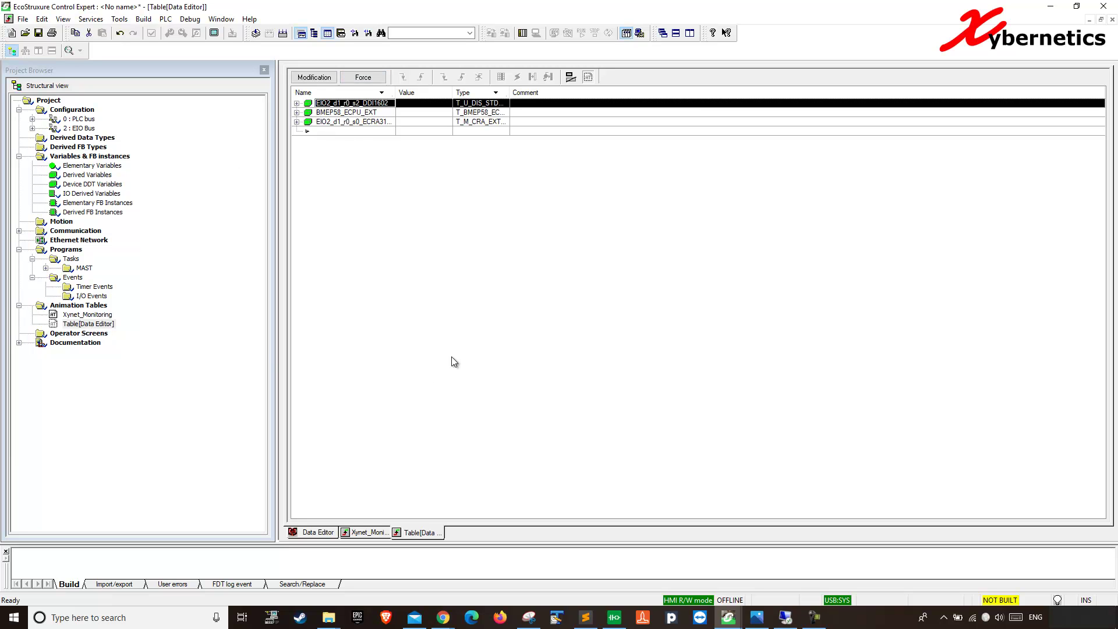
click(318, 532)
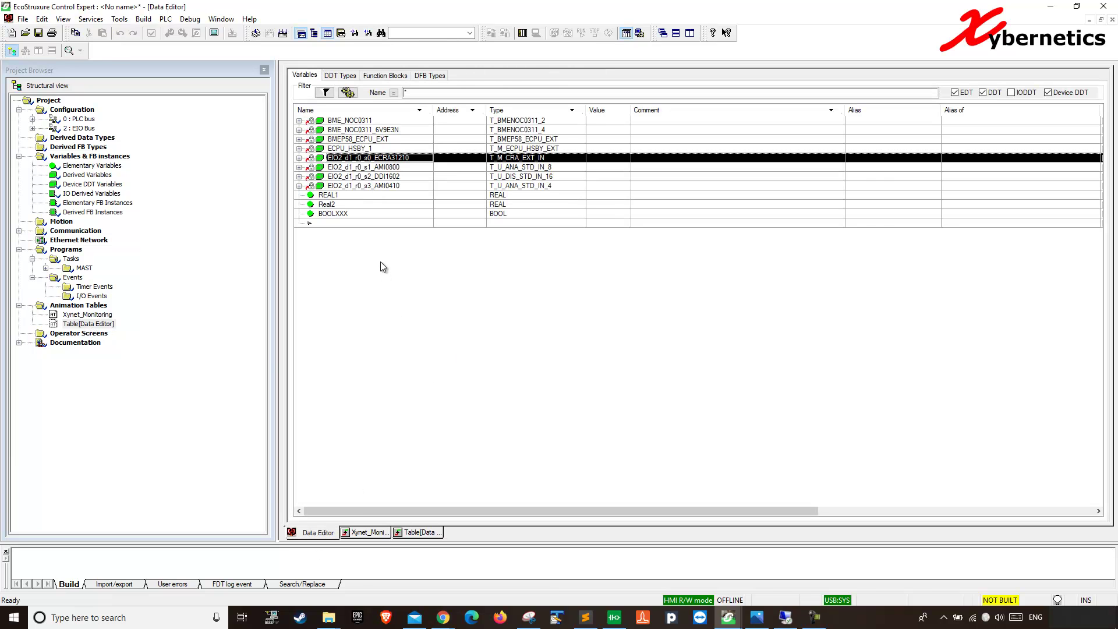
Initialize separate new animation tables from the Real2 and BME_NOC0311 variables.
right_click(350, 208)
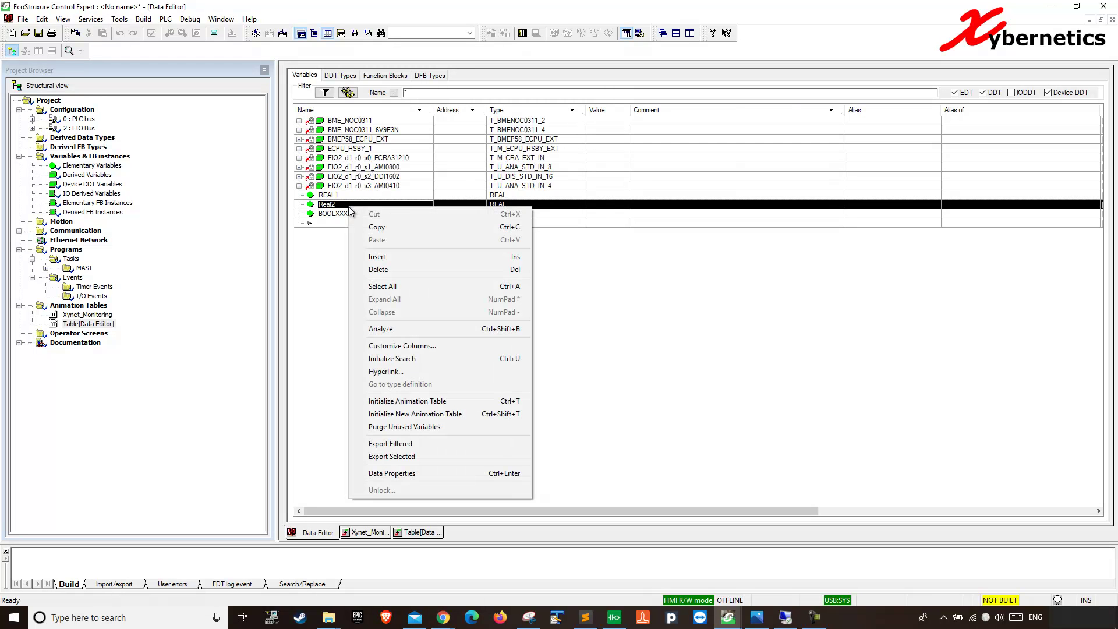
click(424, 414)
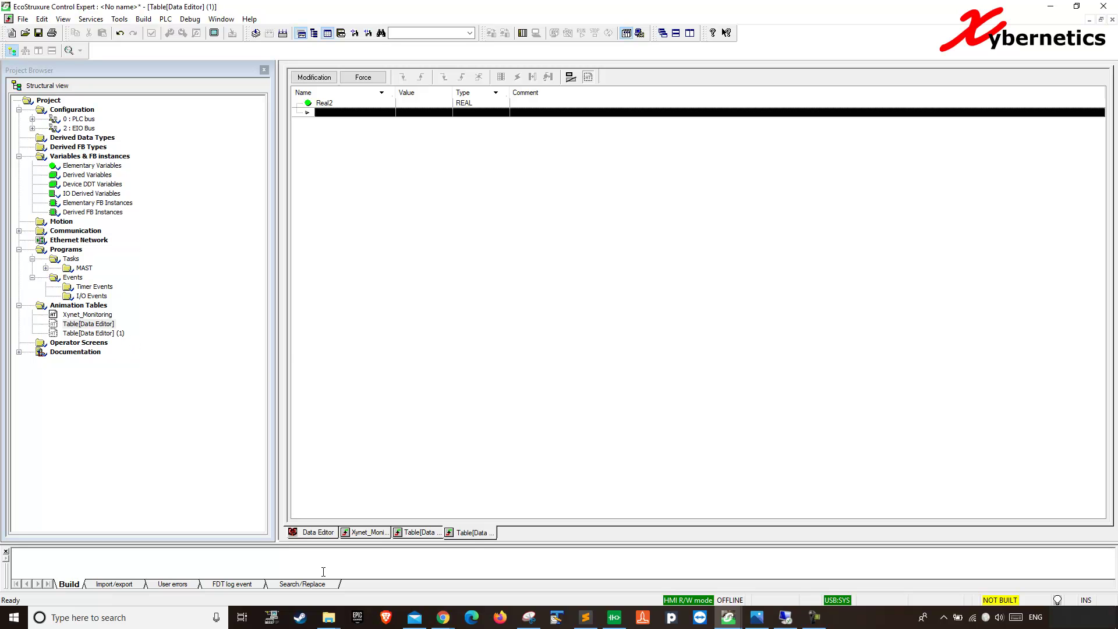
click(317, 533)
right_click(376, 129)
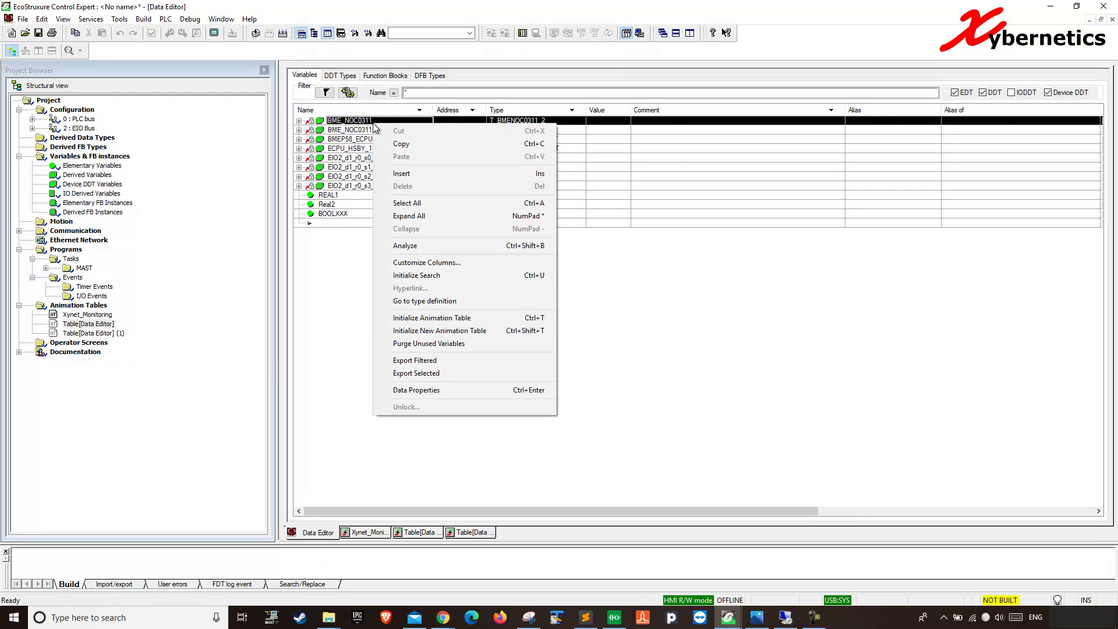
click(438, 332)
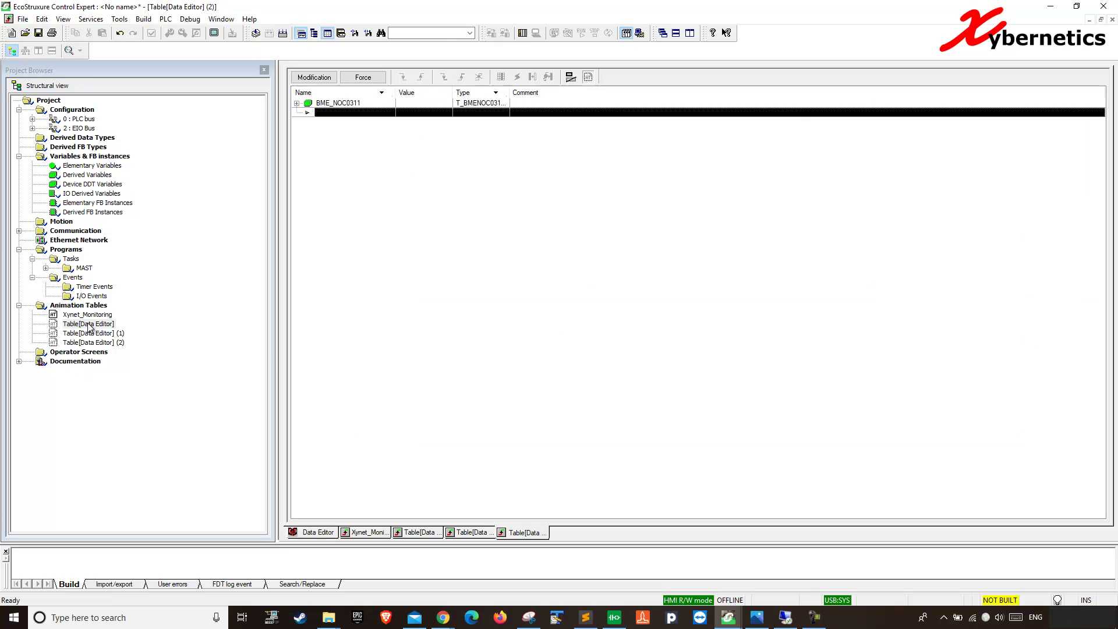
Review Xynet_Monitoring and Table[Data Editor], (1) and (2) in the project tree.
click(54, 315)
click(54, 324)
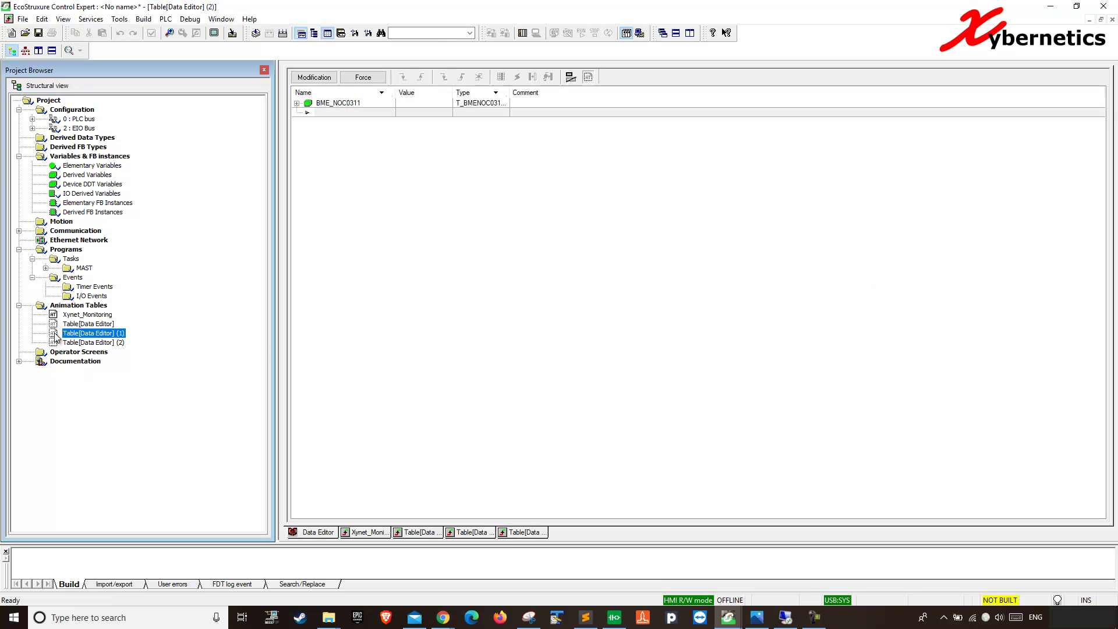
click(54, 334)
click(54, 343)
click(54, 315)
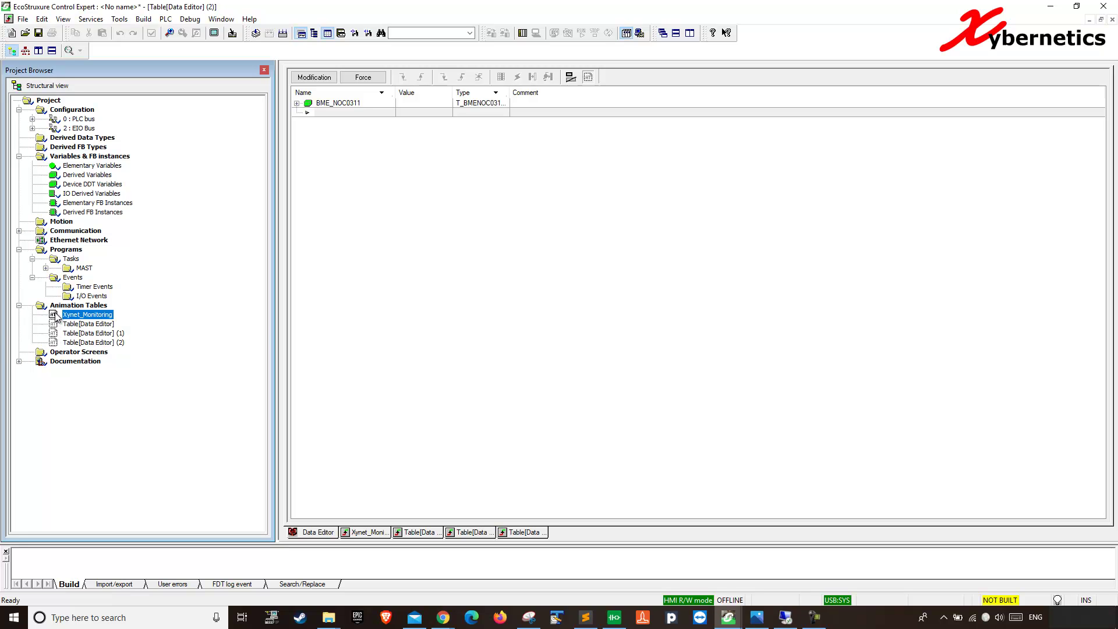
click(55, 324)
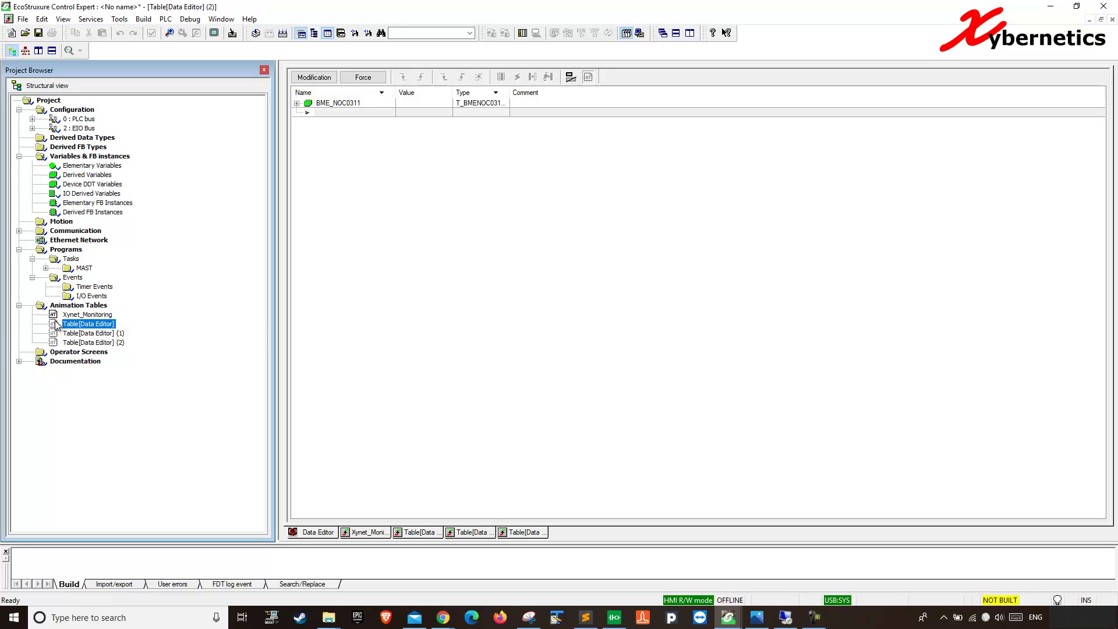
Use Save As to overwrite xynet_animationtable_demo on the Desktop with the current project.
click(75, 315)
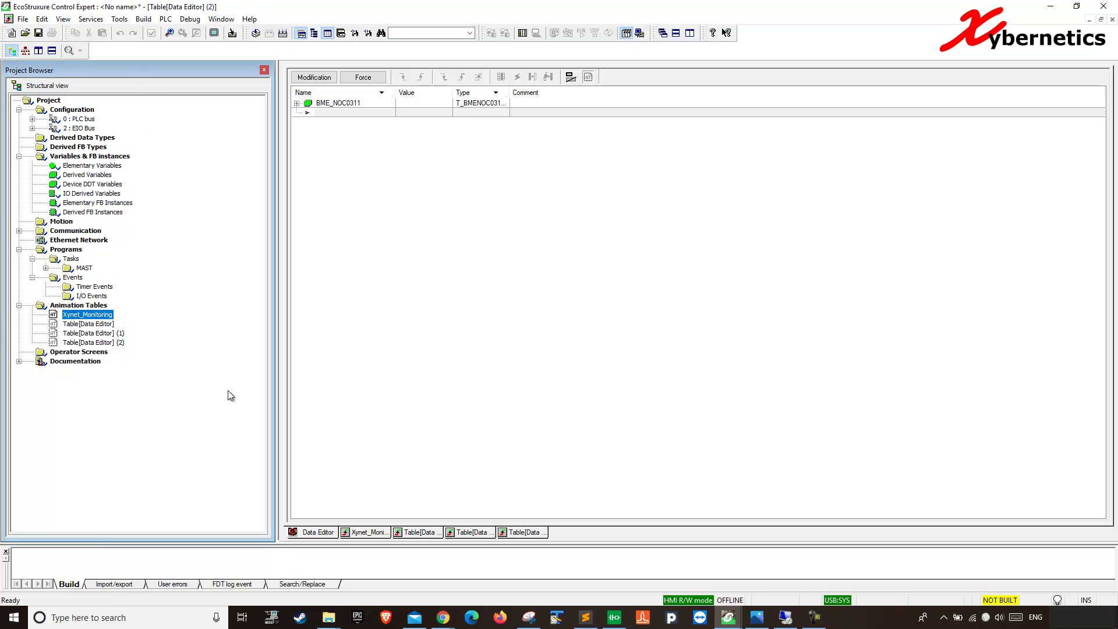
click(22, 19)
click(42, 84)
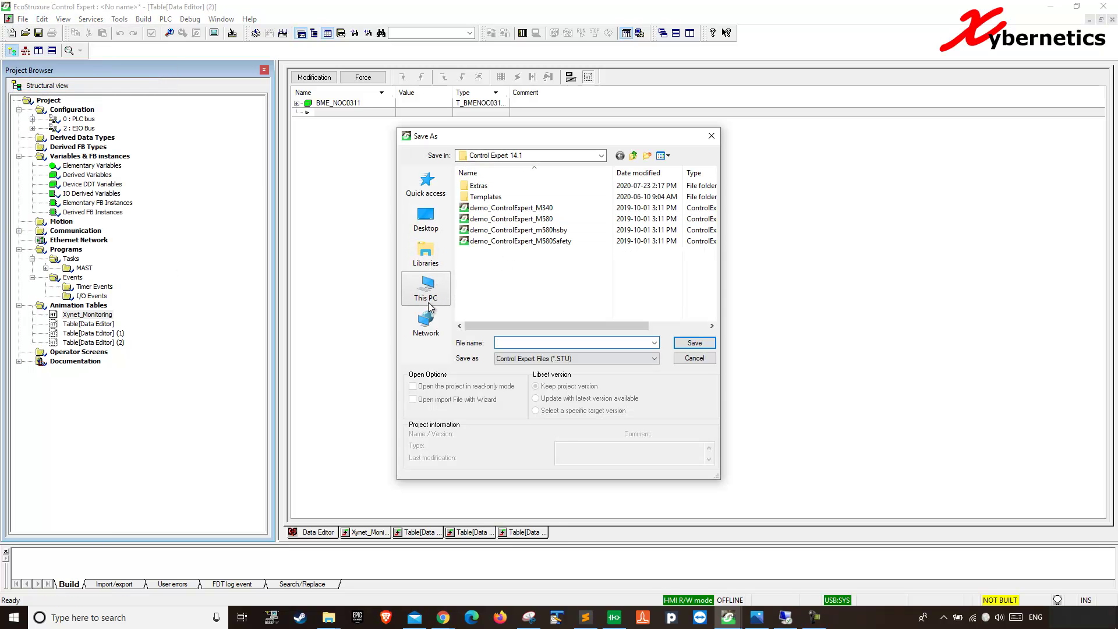
click(427, 289)
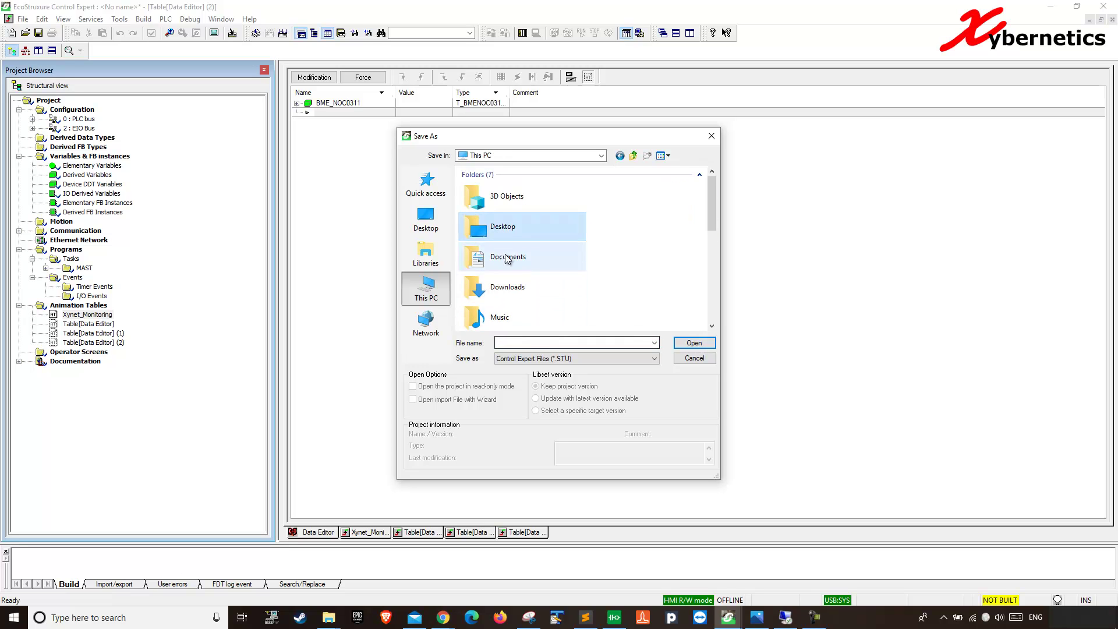
double_click(496, 233)
click(518, 342)
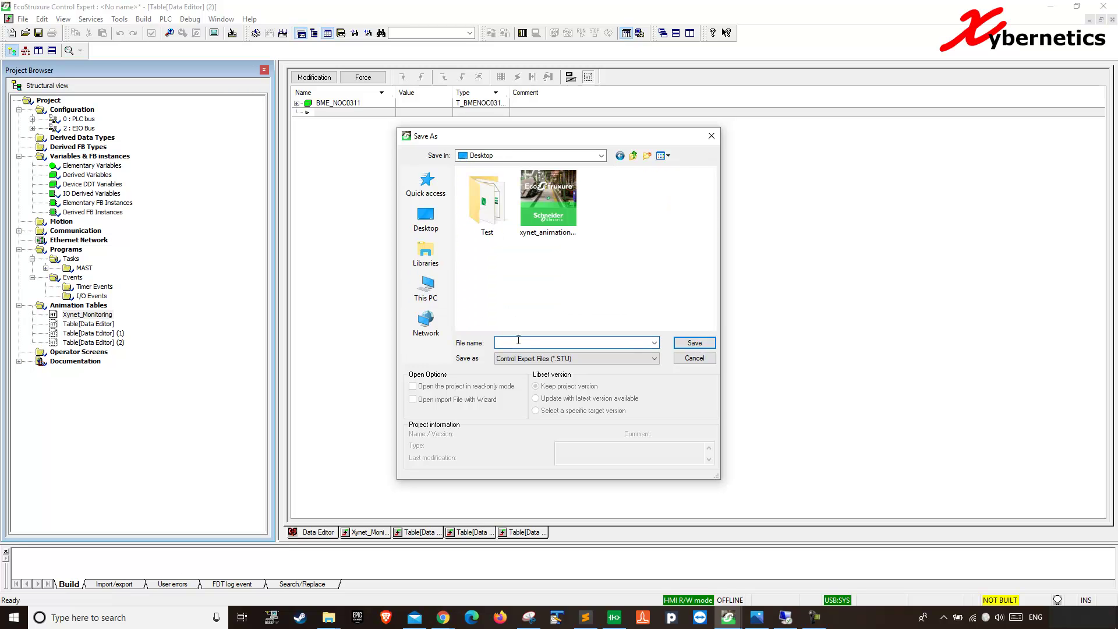
double_click(548, 201)
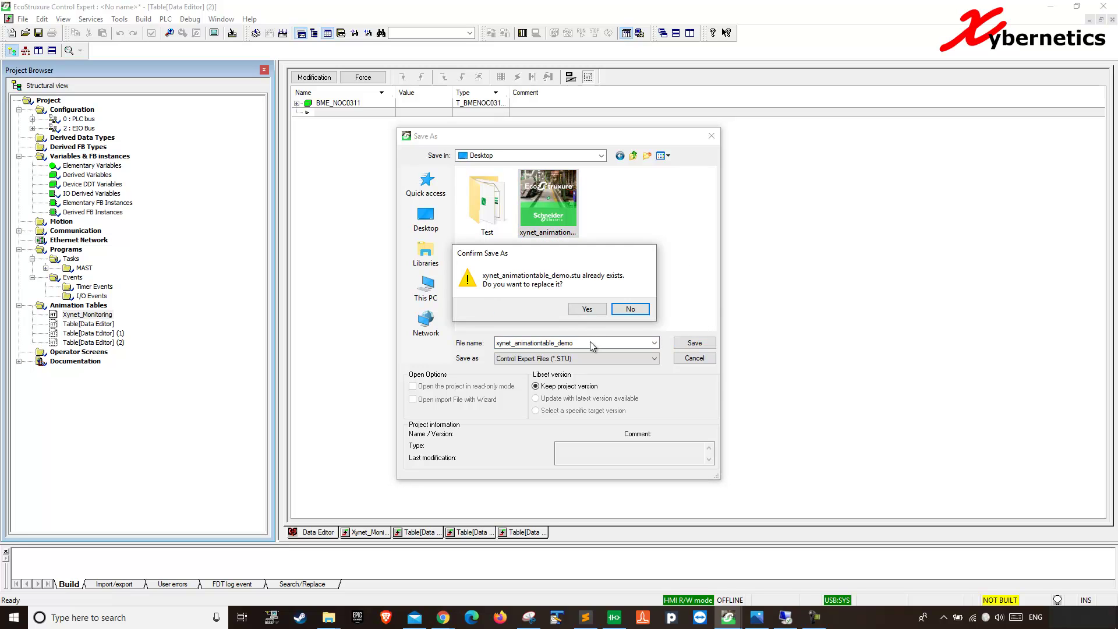
click(586, 304)
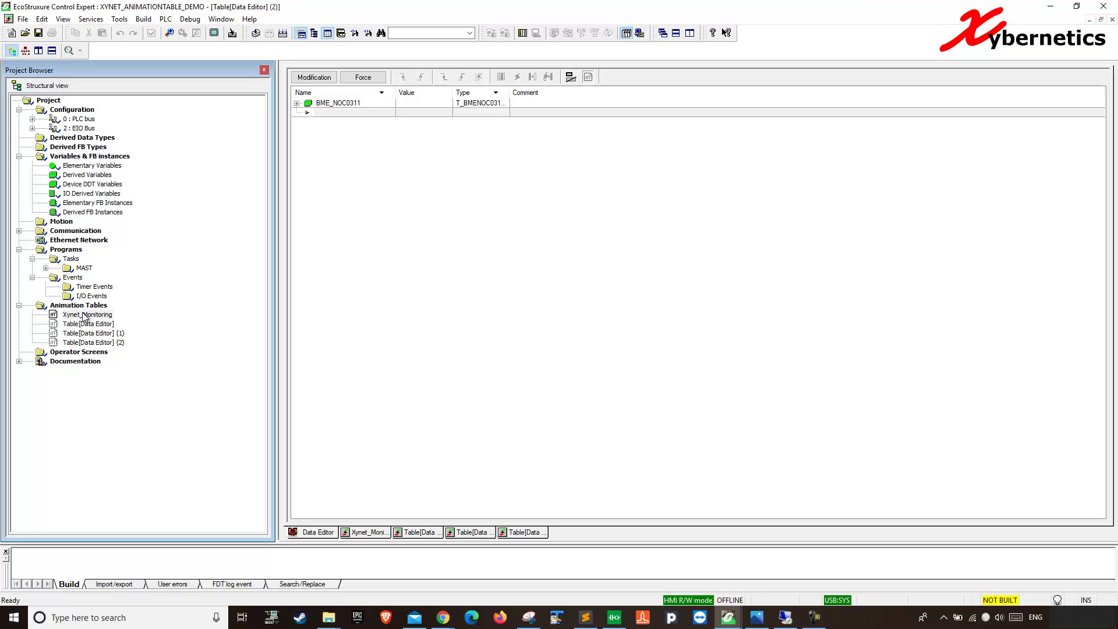
Open Table[Data Editor] (1) and step through the temporary animation tables in the project tree.
double_click(90, 333)
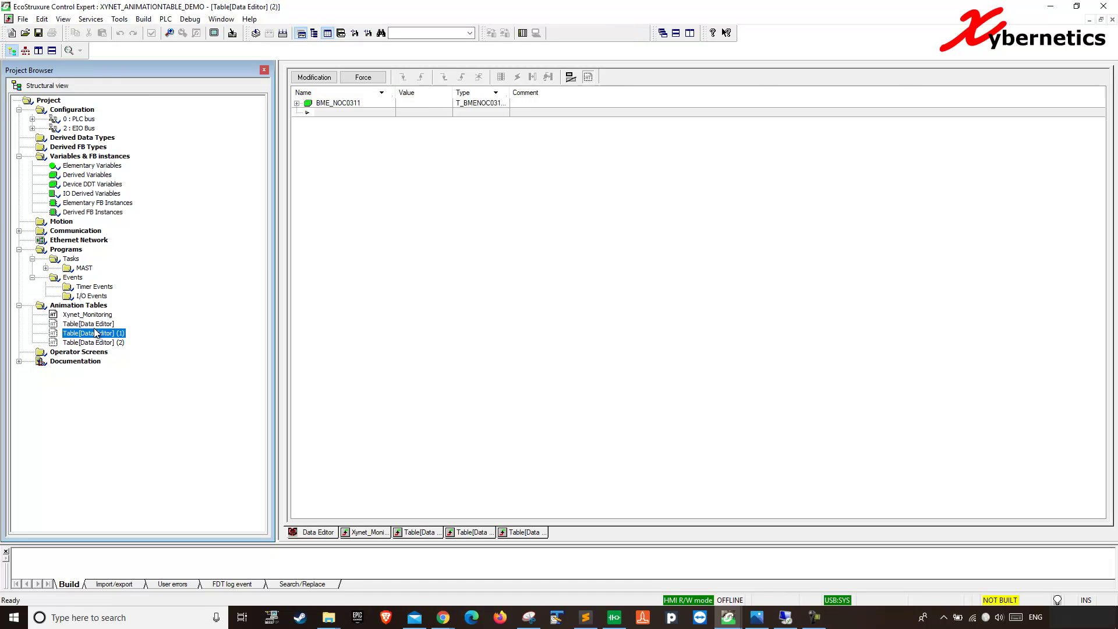
click(89, 324)
click(91, 333)
click(92, 343)
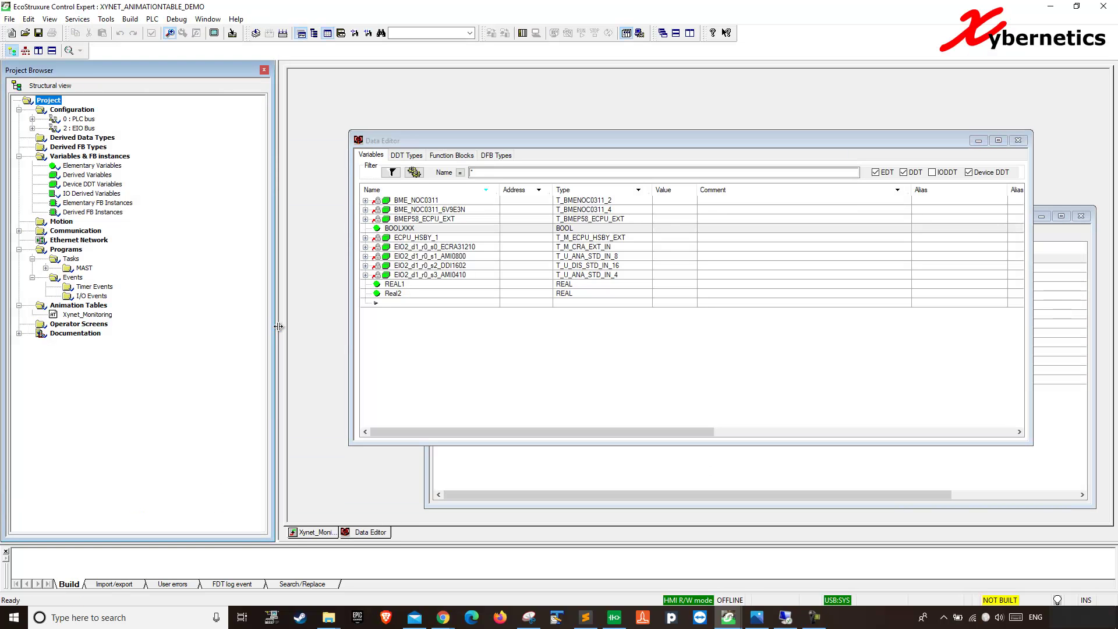
Initialize a new animation table from ECPU_HSBY_1, ECRA31210 and AMI0800.
click(99, 315)
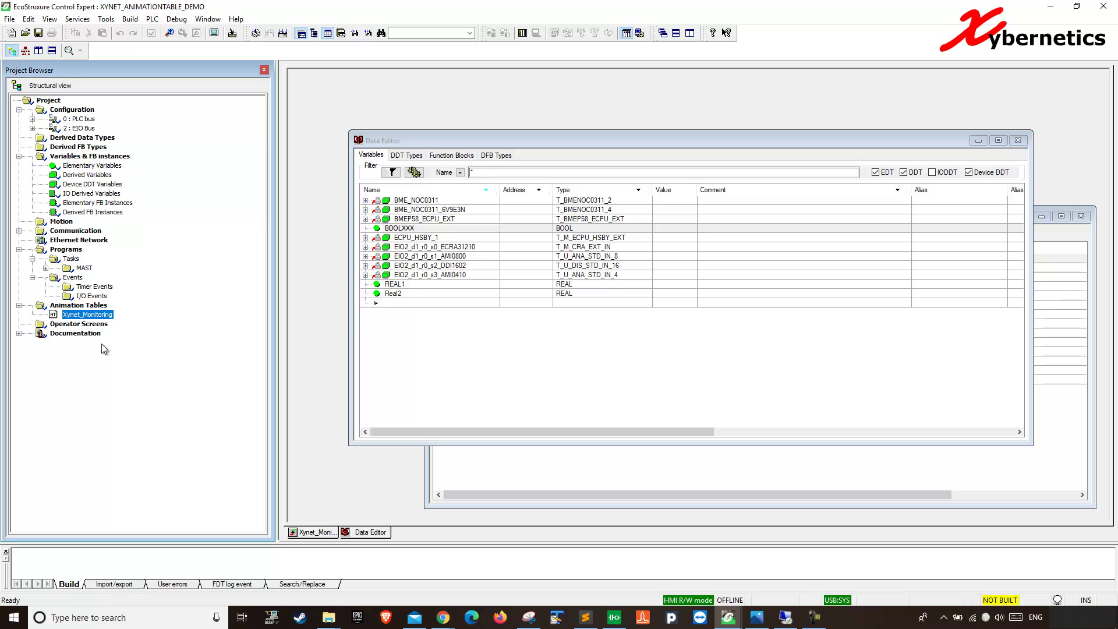
double_click(588, 138)
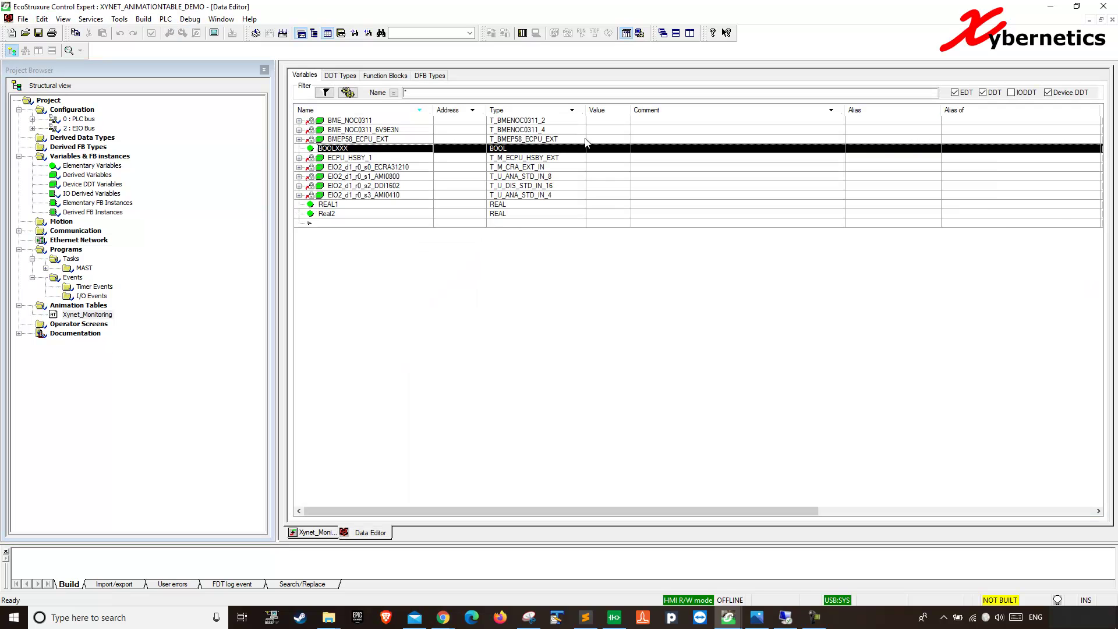
click(367, 178)
shift+click(364, 130)
click(362, 181)
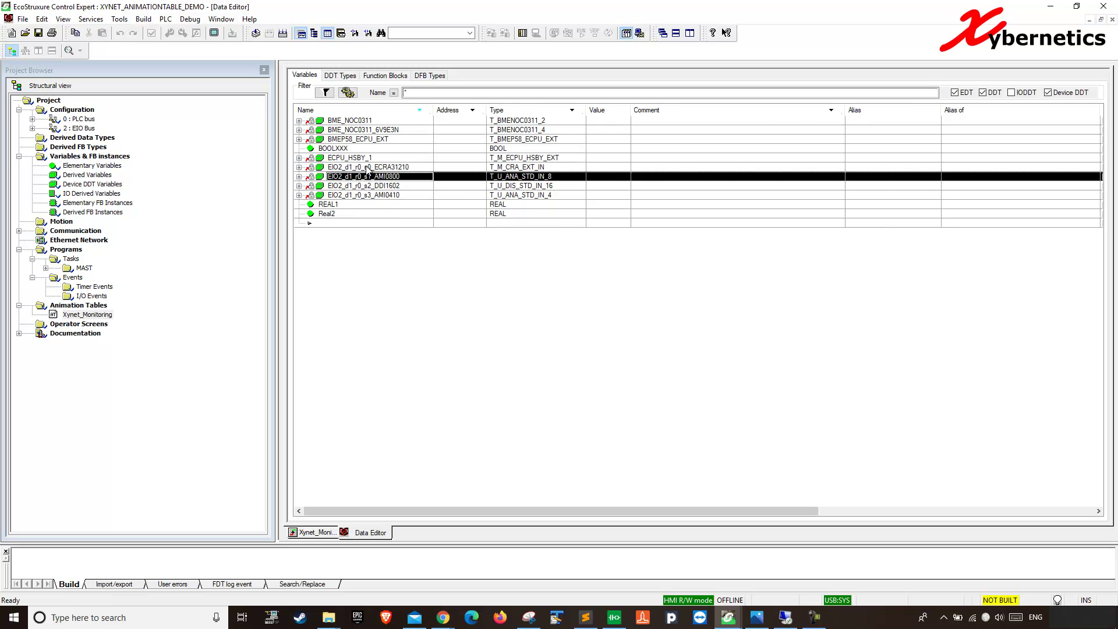
shift+click(368, 168)
shift+click(367, 158)
right_click(375, 173)
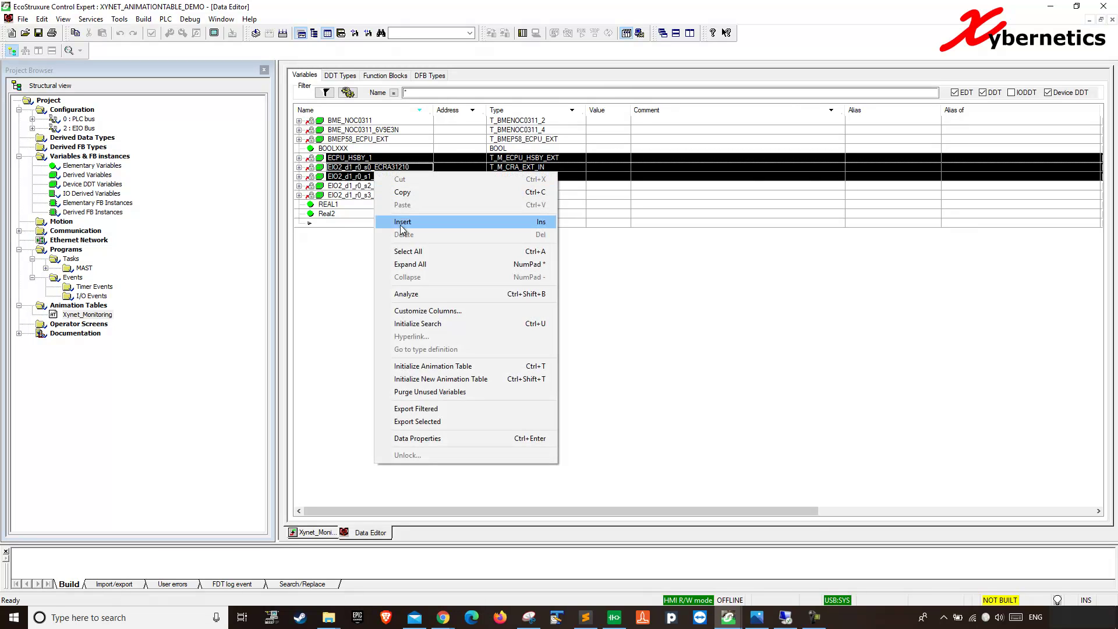
click(444, 379)
Add REAL1 and Real2 to the new Table[Data Editor] animation table.
click(61, 326)
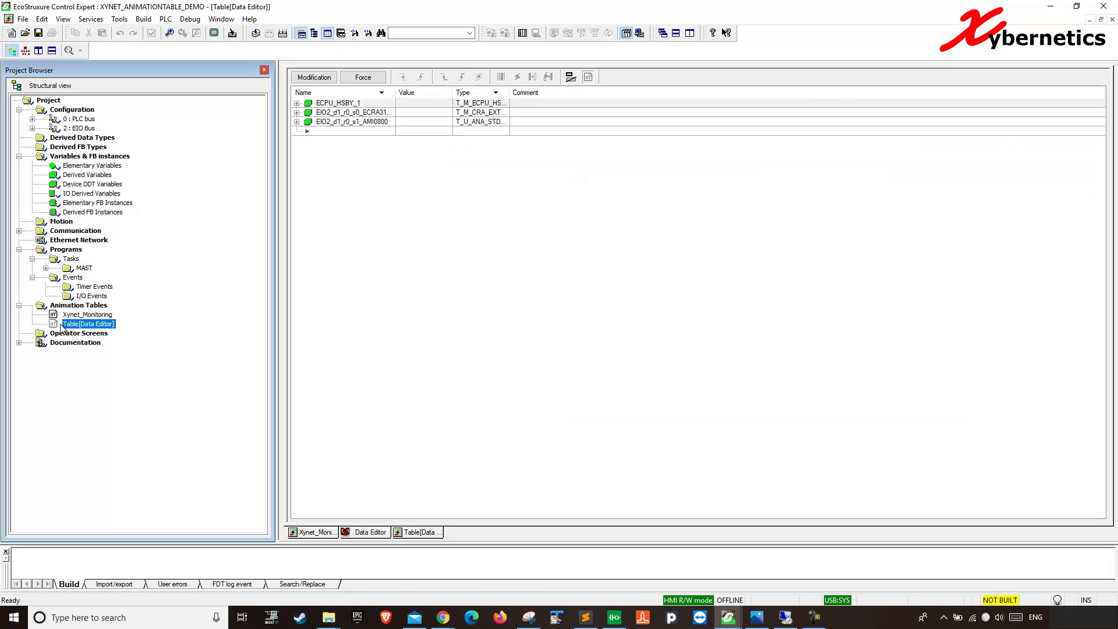
click(357, 533)
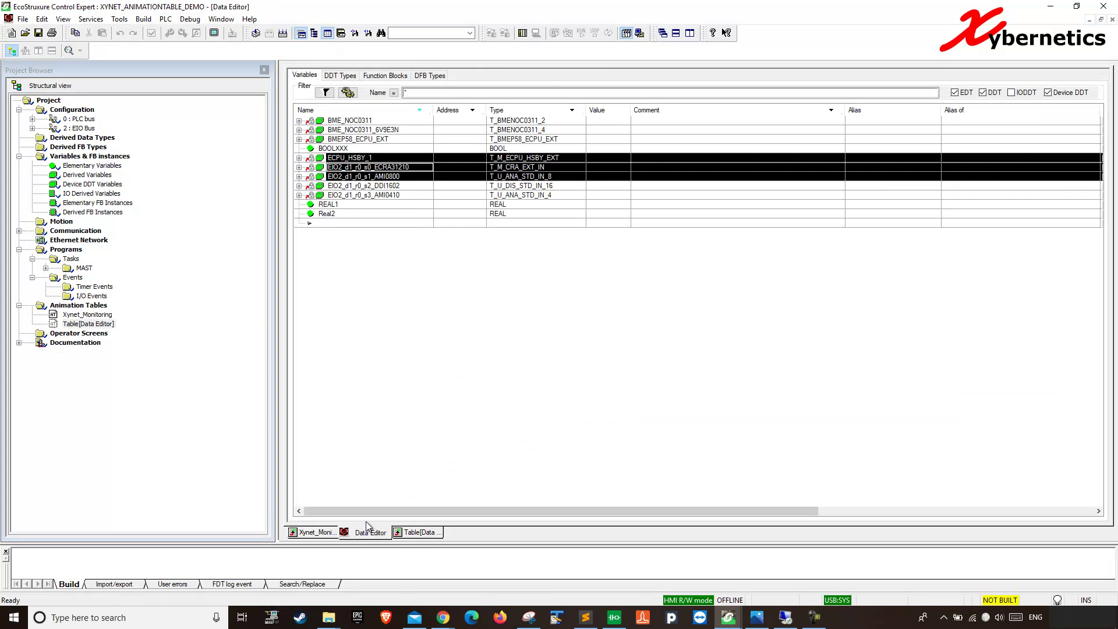
click(358, 213)
shift+click(359, 205)
right_click(360, 205)
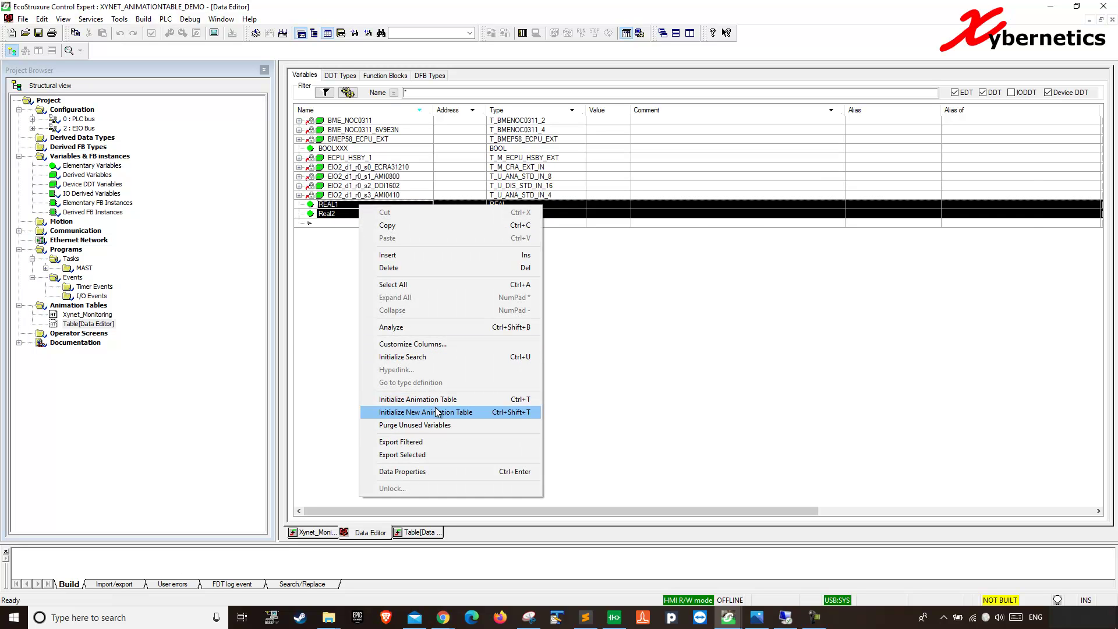
click(419, 399)
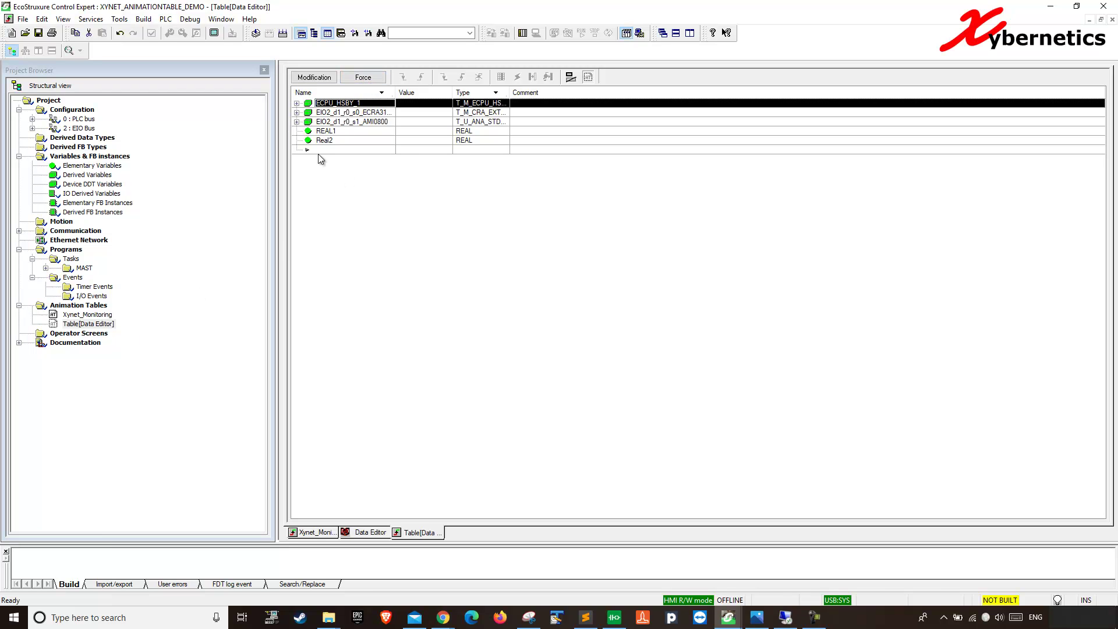
Make the new Data Editor animation table permanent and enter the name Xynet_Test_Anim in Properties.
right_click(98, 326)
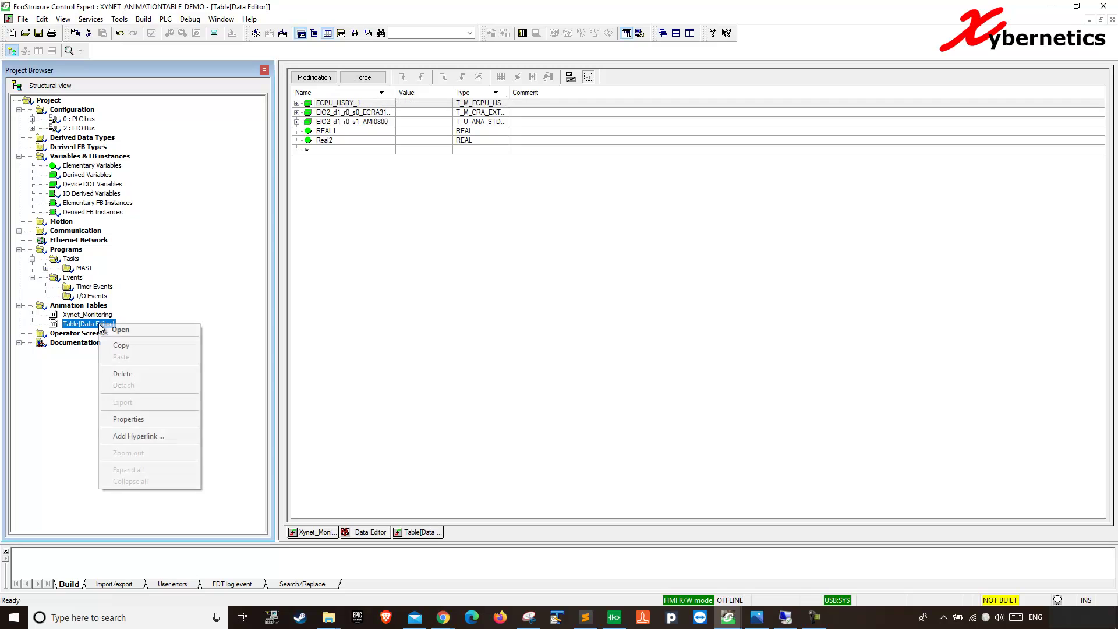
click(152, 417)
click(482, 361)
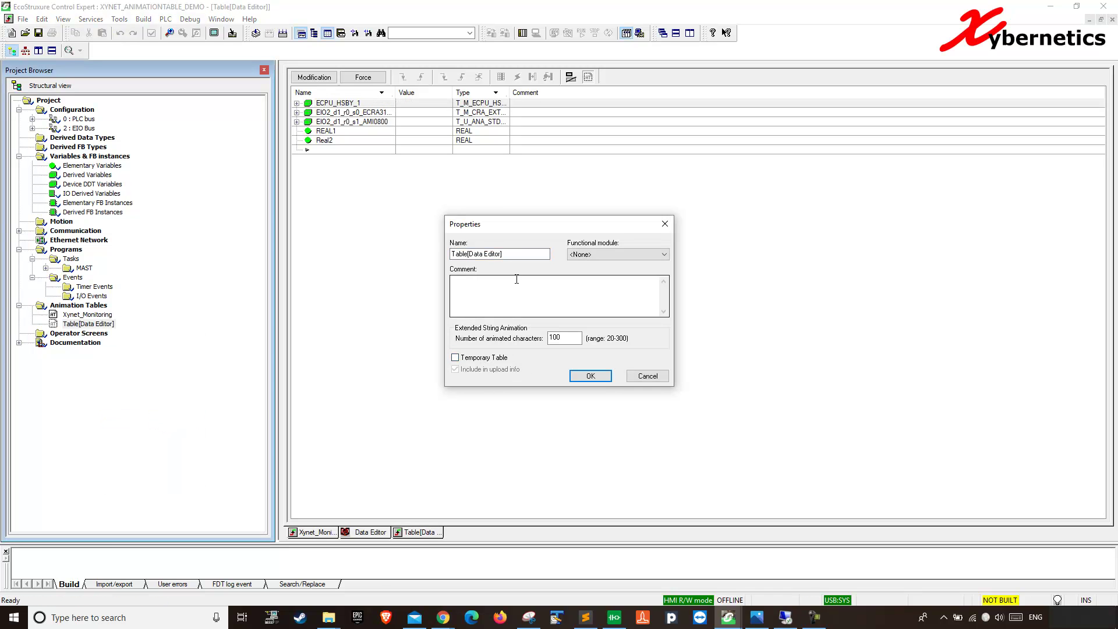
drag(511, 257, 425, 248)
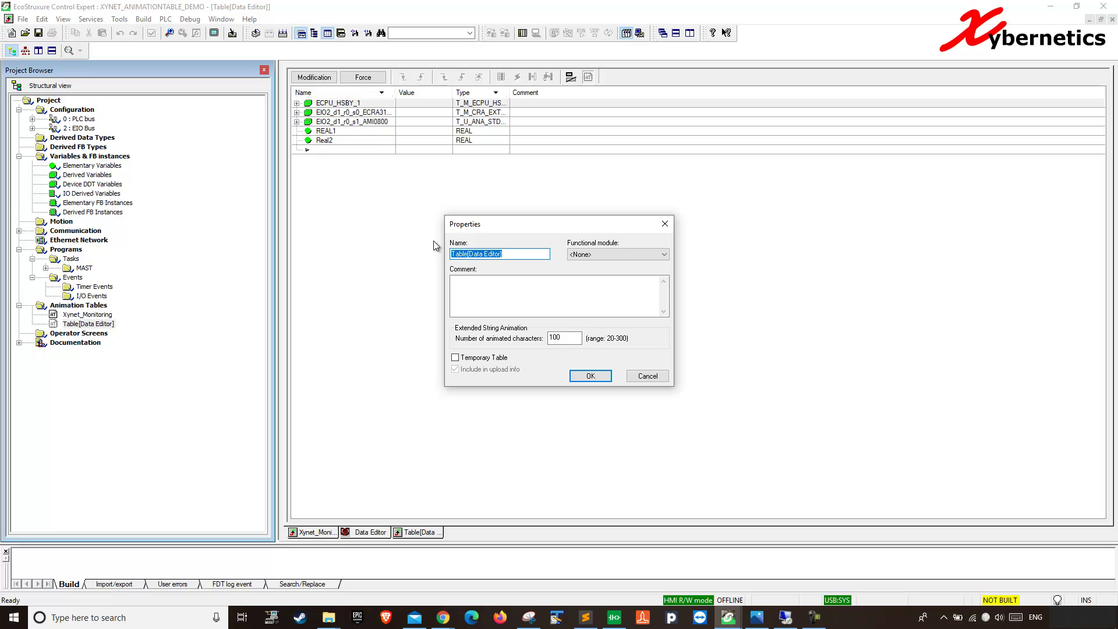
text(Xynet_Test_Anim)
Confirm the Xynet_Test_Anim name, save the project and close Control Expert.
click(586, 377)
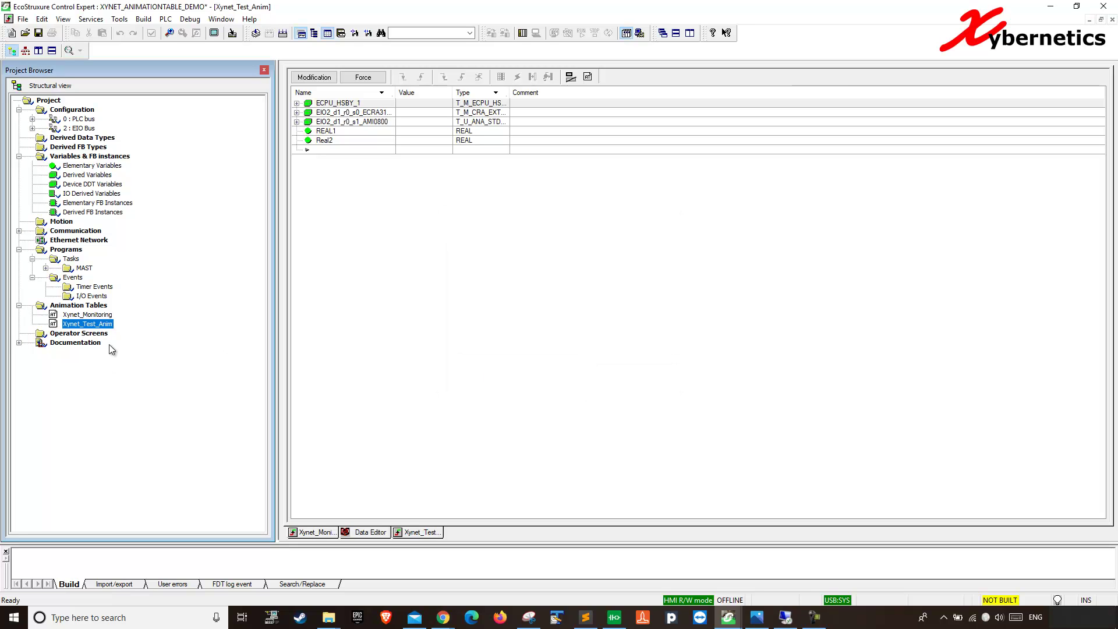
click(38, 33)
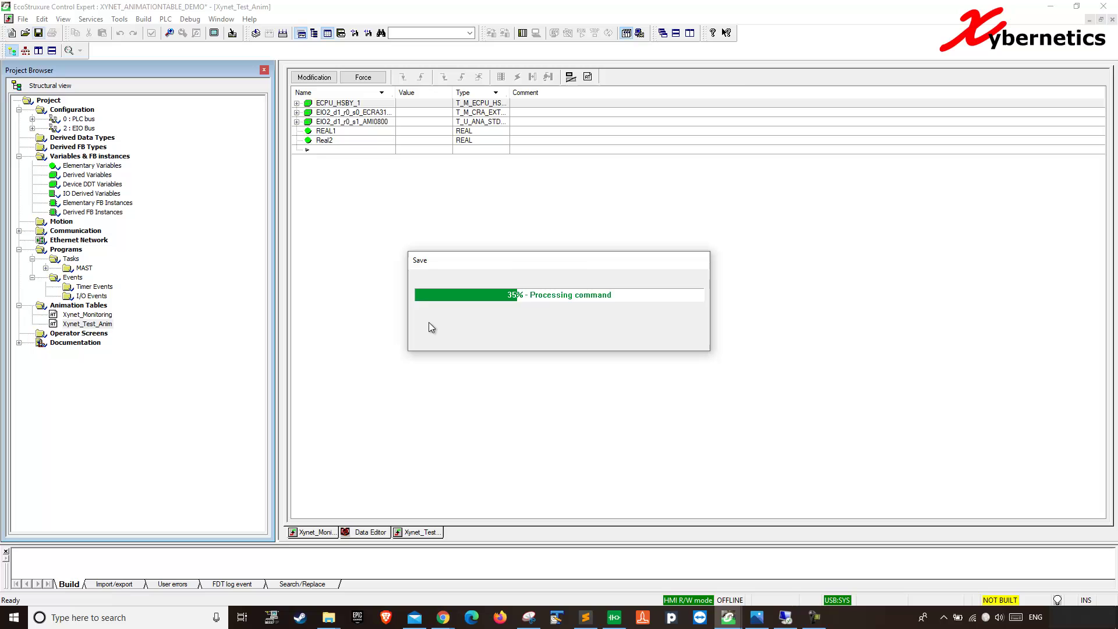
click(1104, 7)
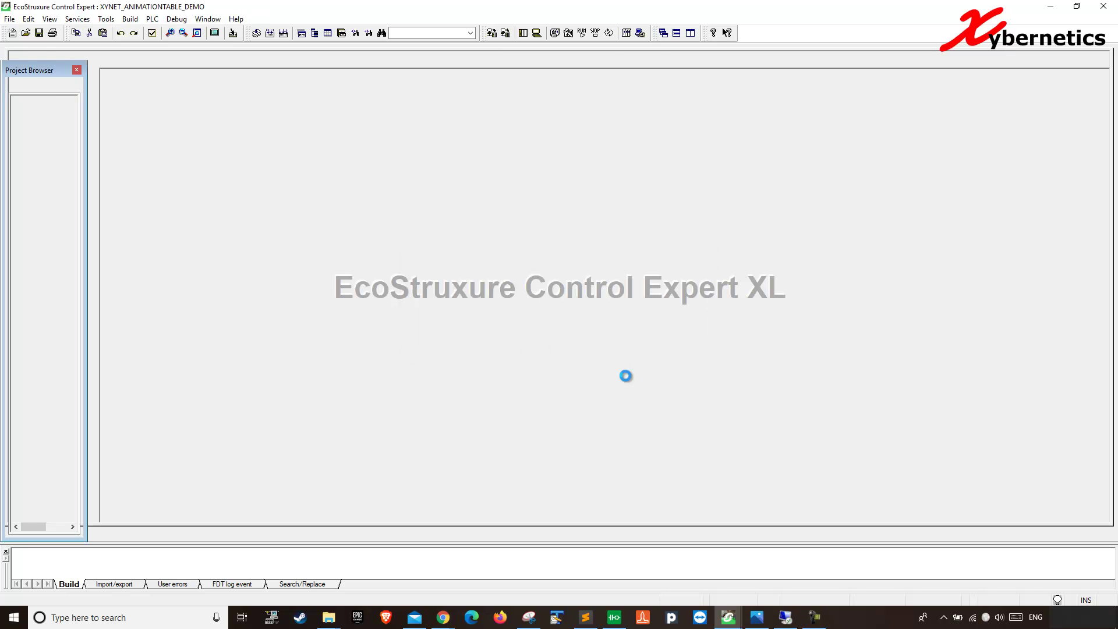
After reopening, step between the two animation tables and select Xynet_Test_Anim.
key(Up)
key(Down)
key(Up)
key(Down)
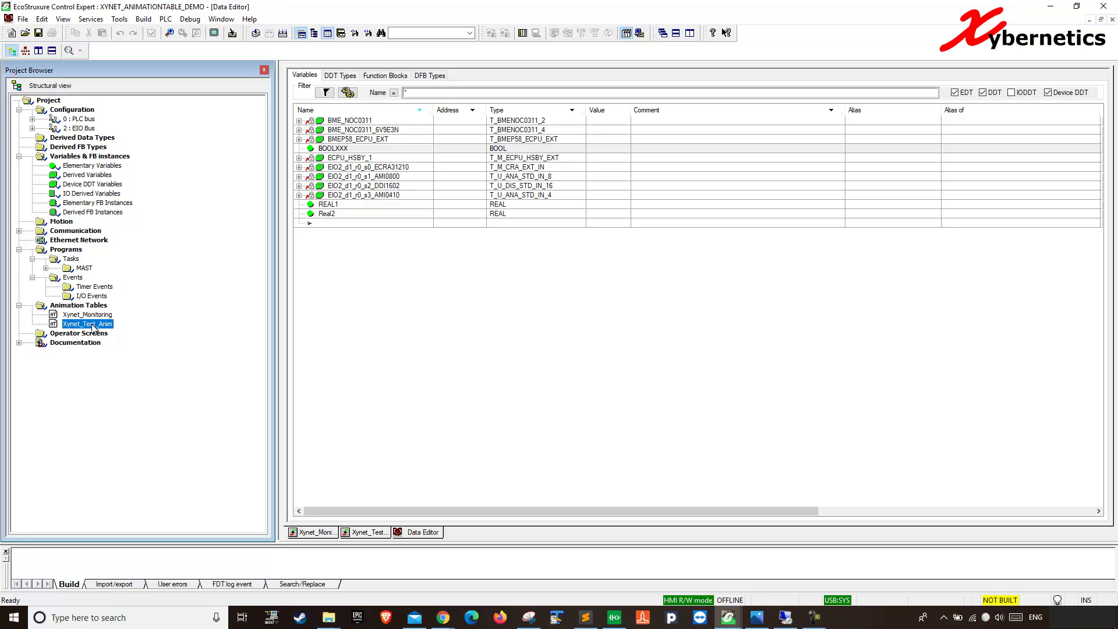
Move Xynet_Test_Anim above Xynet_Monitoring and build a table from AMI0800 through REAL1.
drag(92, 328, 90, 315)
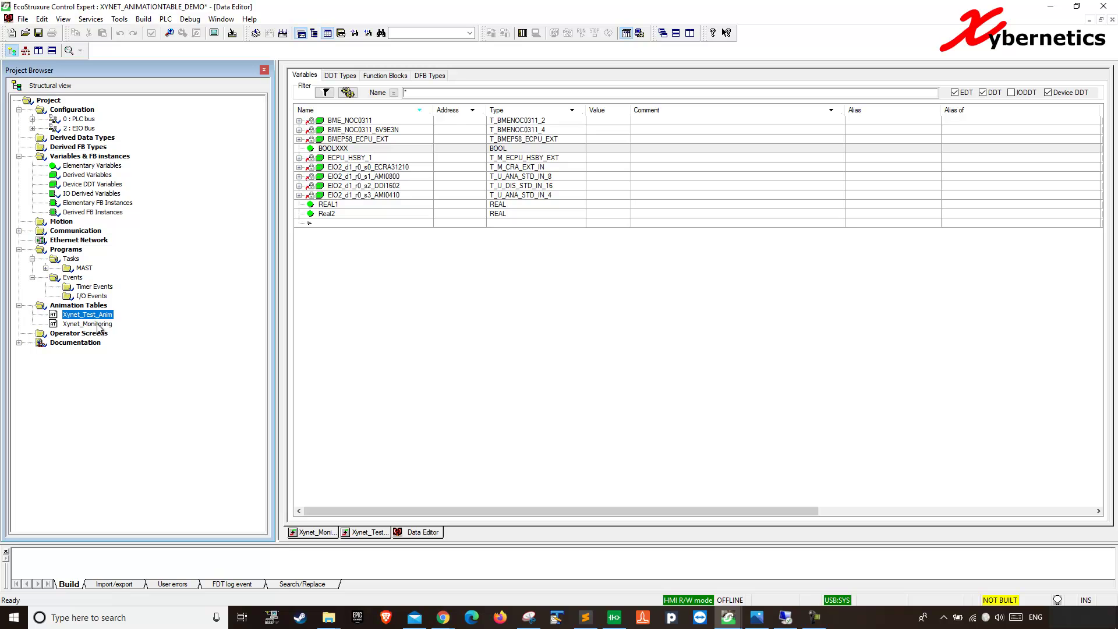
right_click(91, 306)
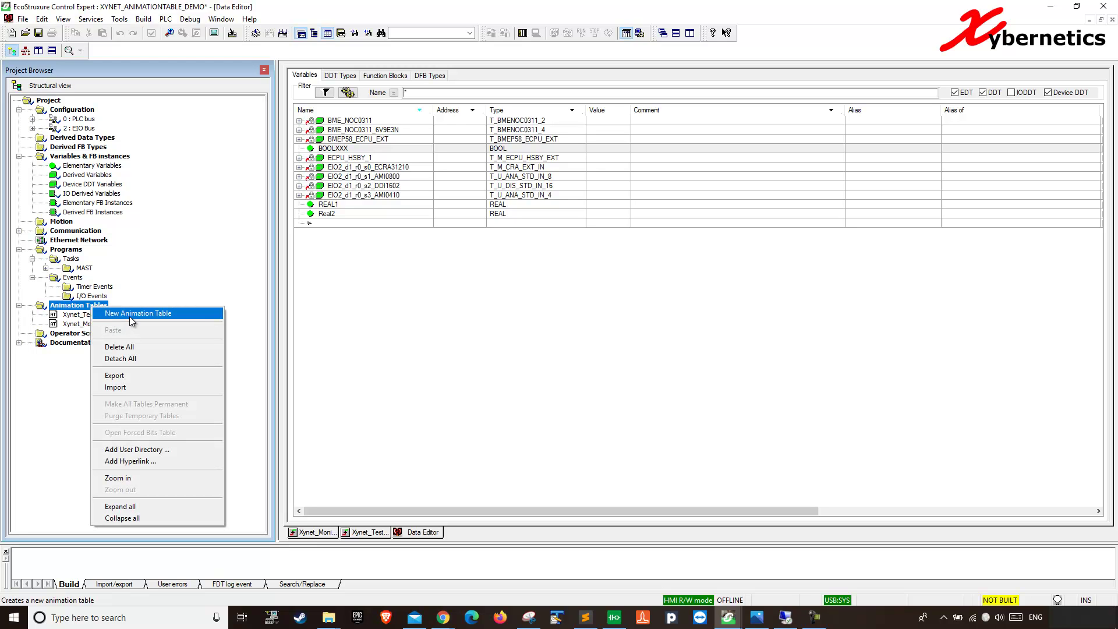
click(492, 316)
drag(372, 176, 370, 201)
right_click(370, 201)
click(438, 388)
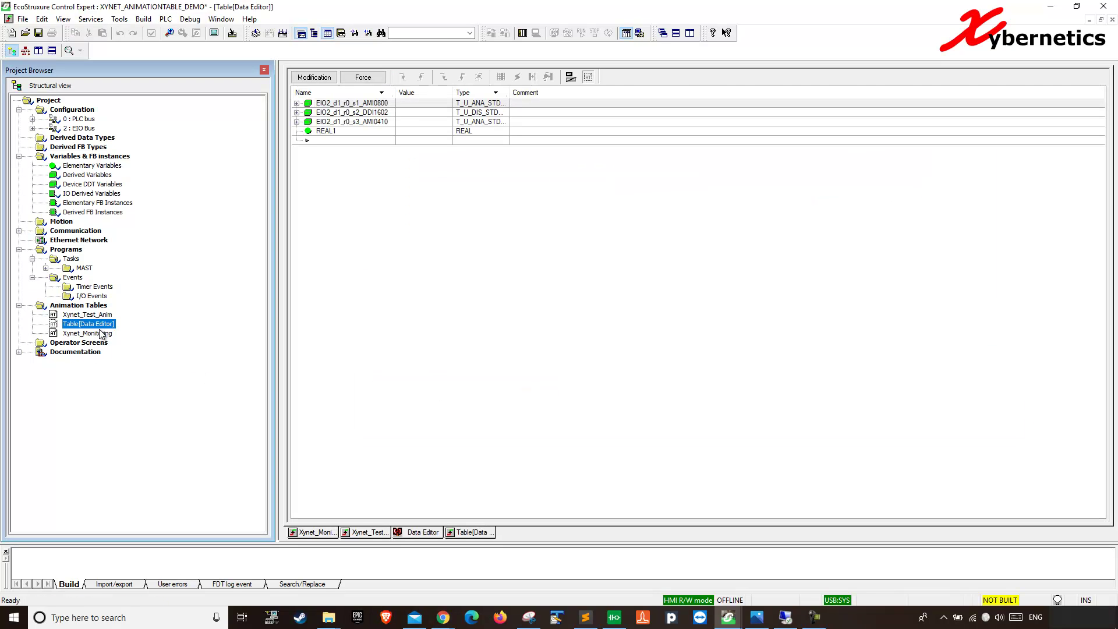
Make the new animation table permanent and rename it Table.
right_click(98, 327)
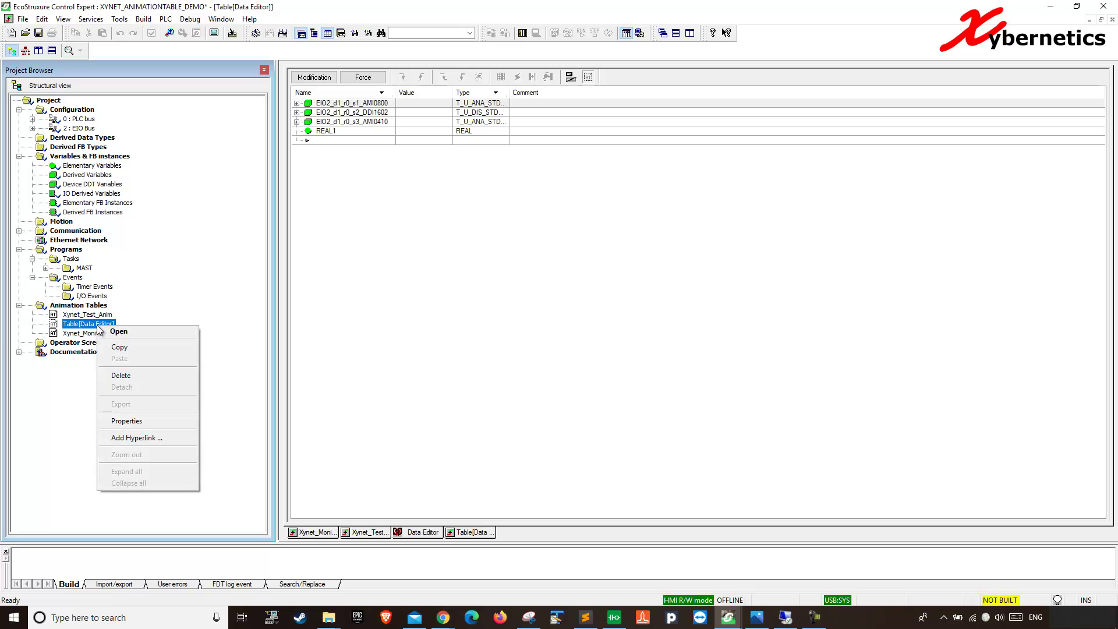
click(150, 421)
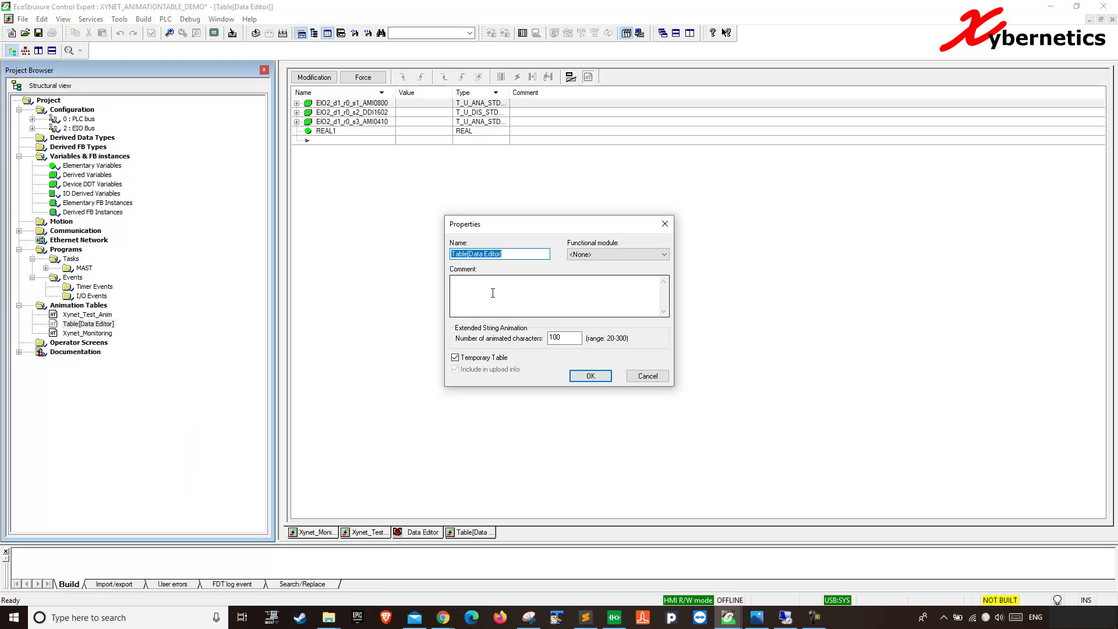
click(475, 357)
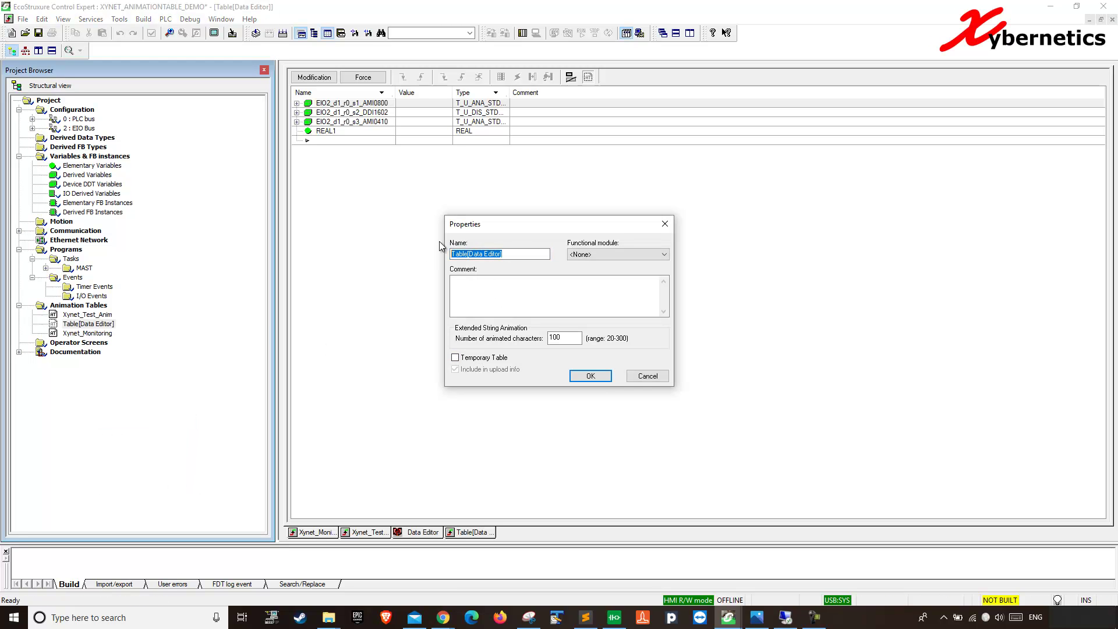
text(Table)
click(590, 376)
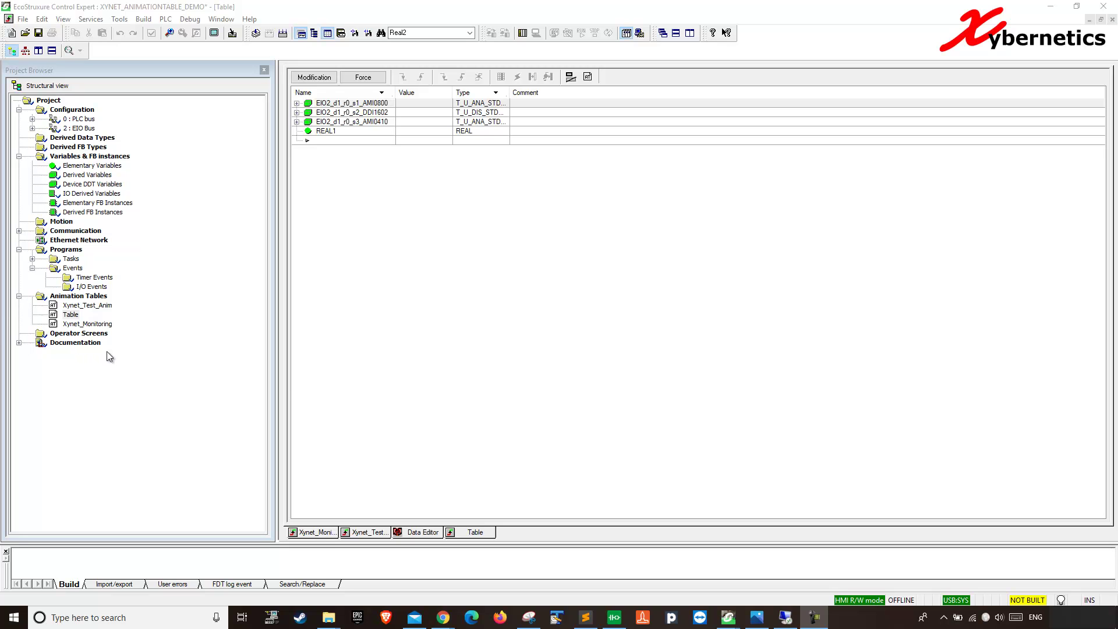
Build an animation table from the three EIO2 variables, ECRA31210 through DDI1602.
click(416, 532)
click(358, 167)
shift+click(346, 187)
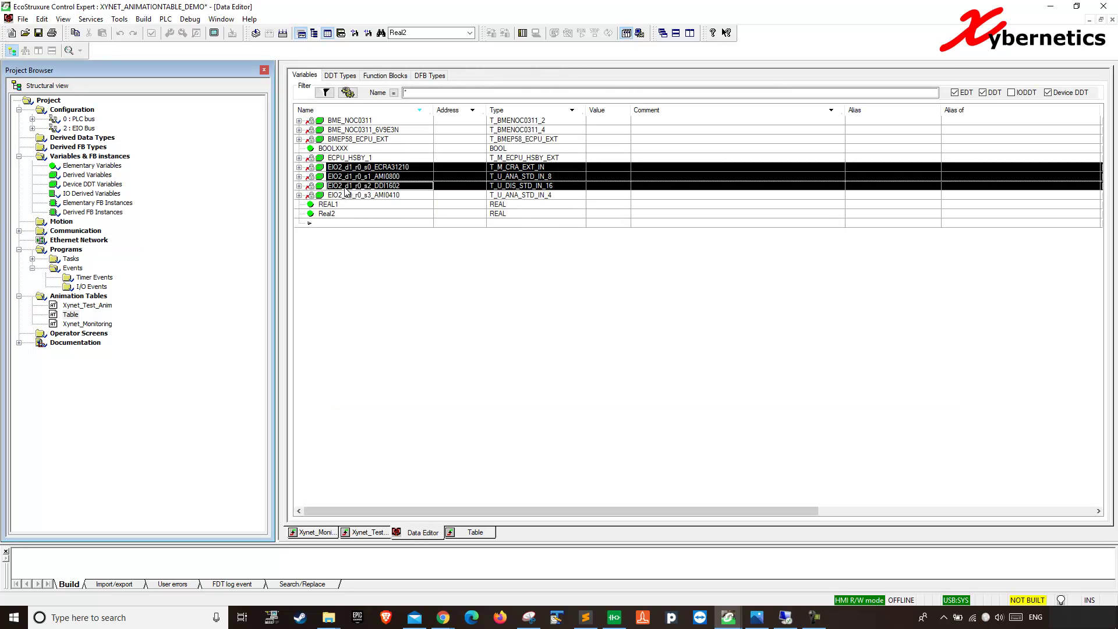
right_click(354, 178)
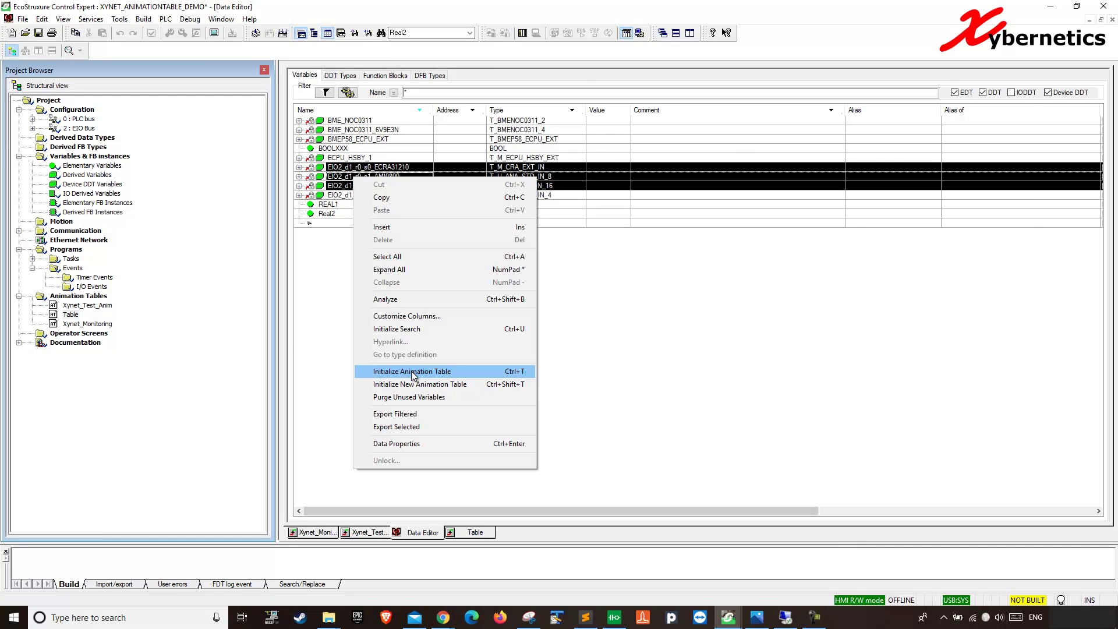
click(392, 375)
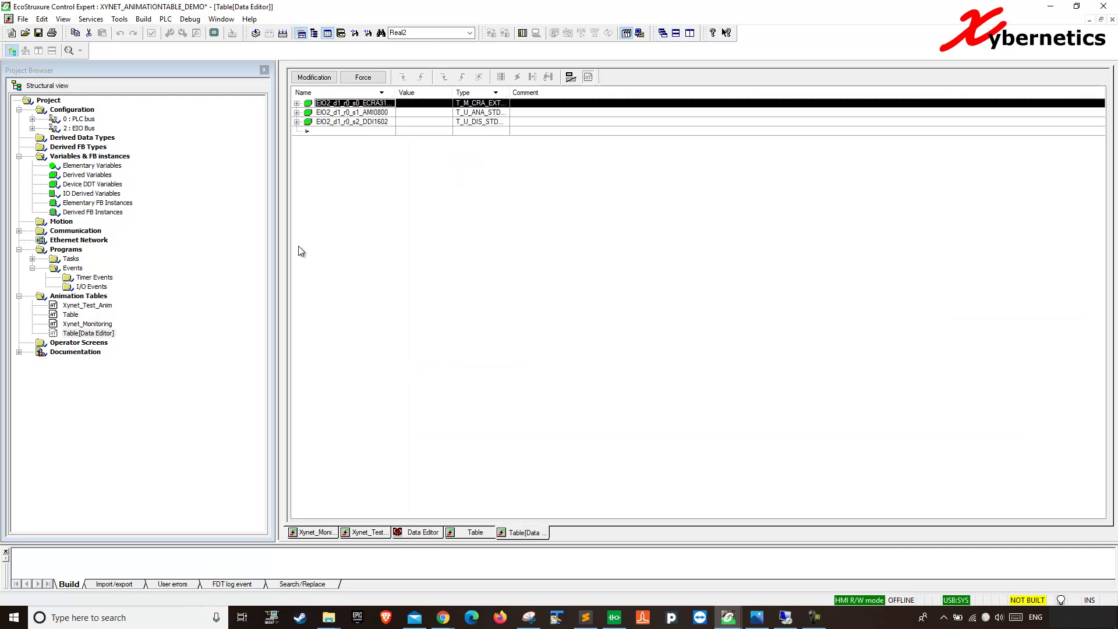
Open Elementary Variables in the Data Editor and close the Table animation table.
click(89, 166)
double_click(89, 168)
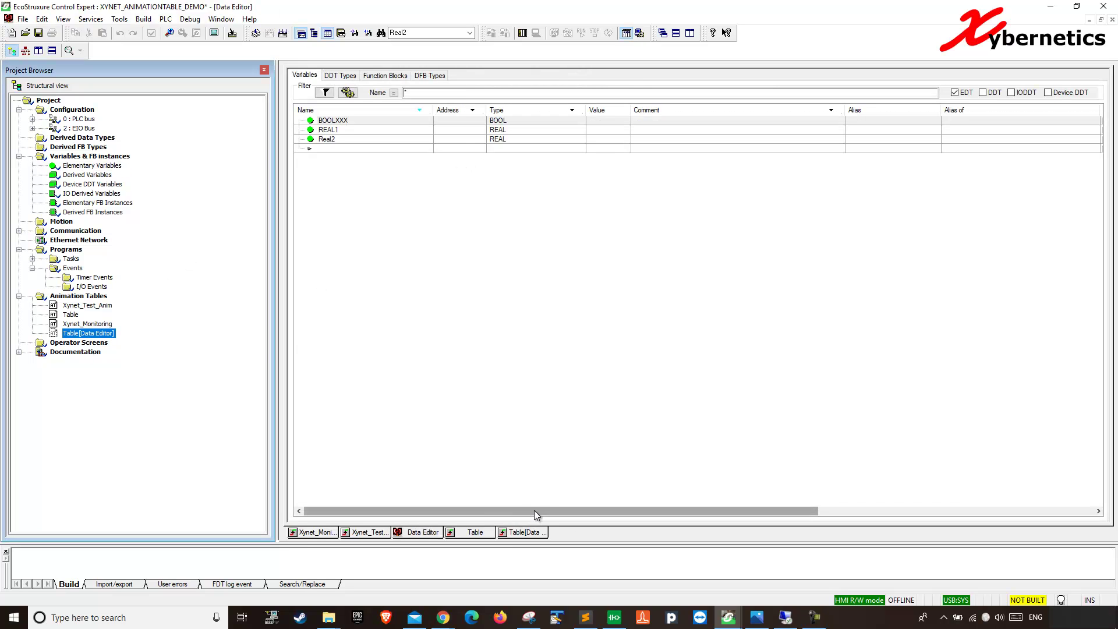
click(475, 532)
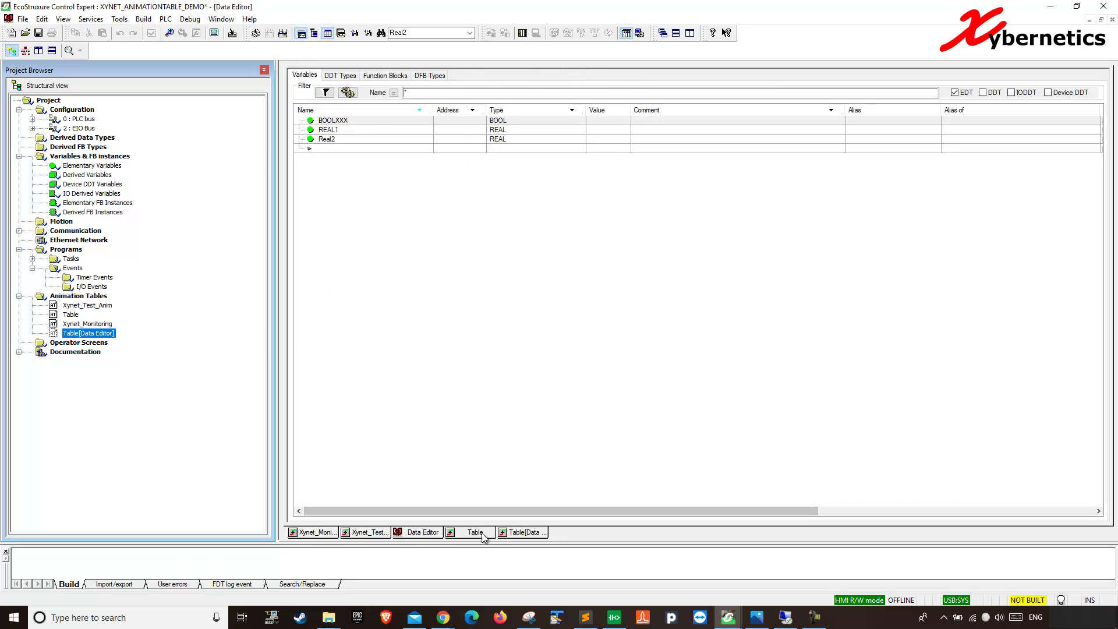
click(1112, 20)
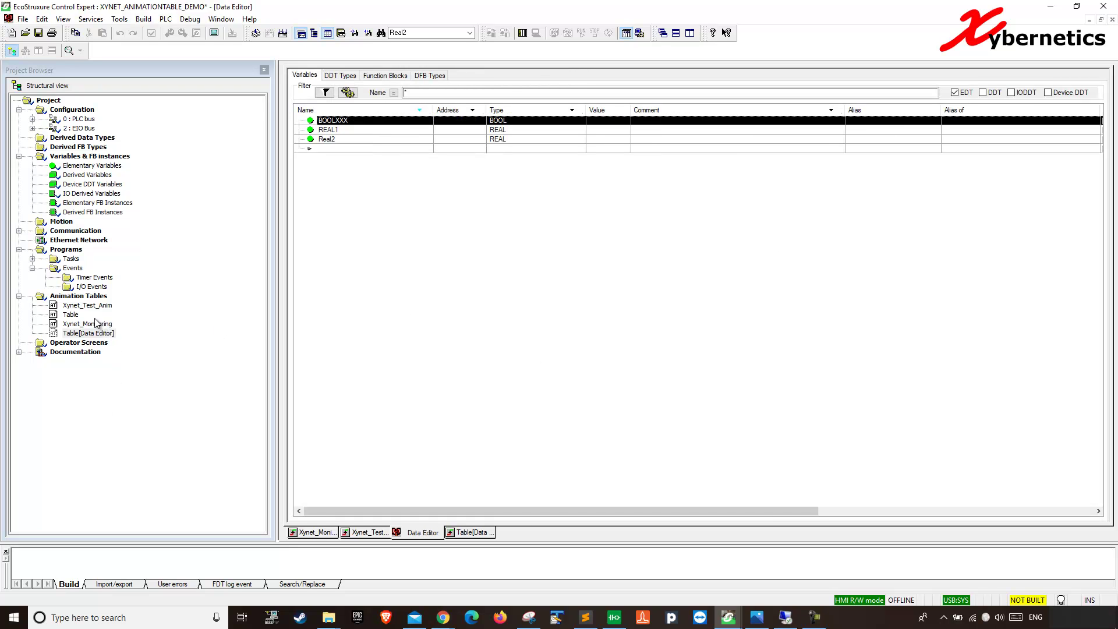
click(93, 171)
click(417, 192)
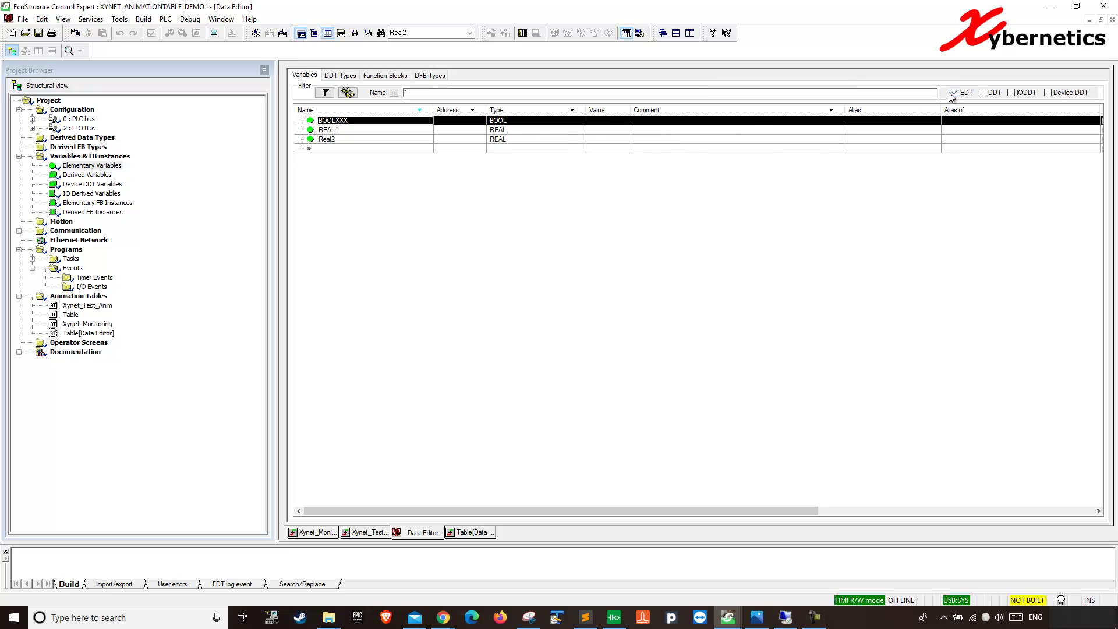
Show DDT and Device DDT instances, then create Table[Data Editor] from BME_NOC0311_6V9E3N.
click(995, 93)
click(1075, 93)
right_click(373, 129)
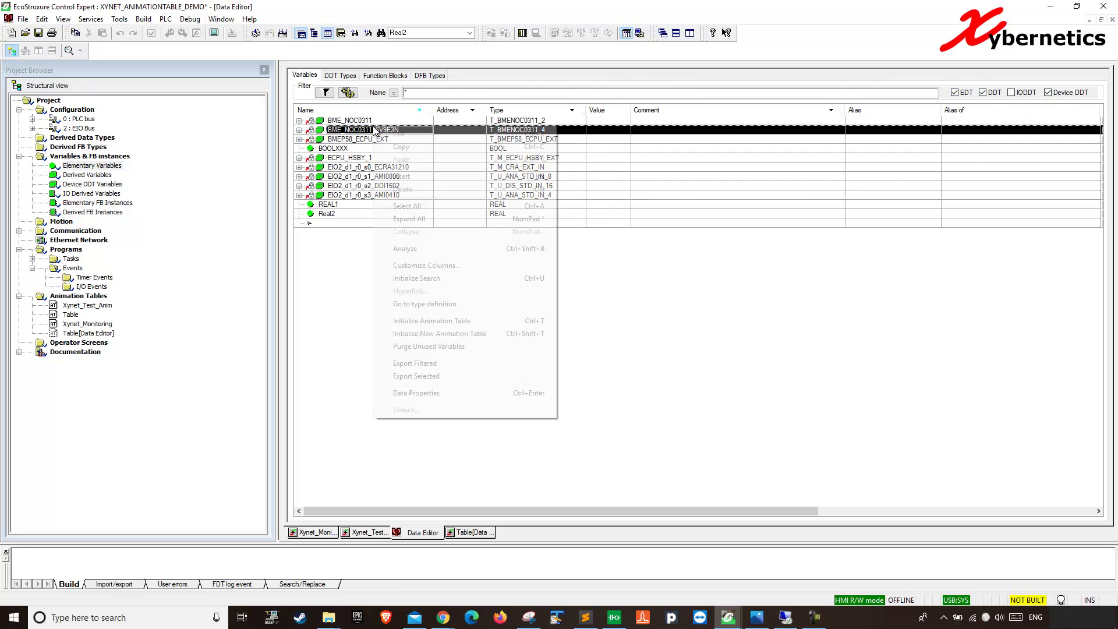
click(462, 321)
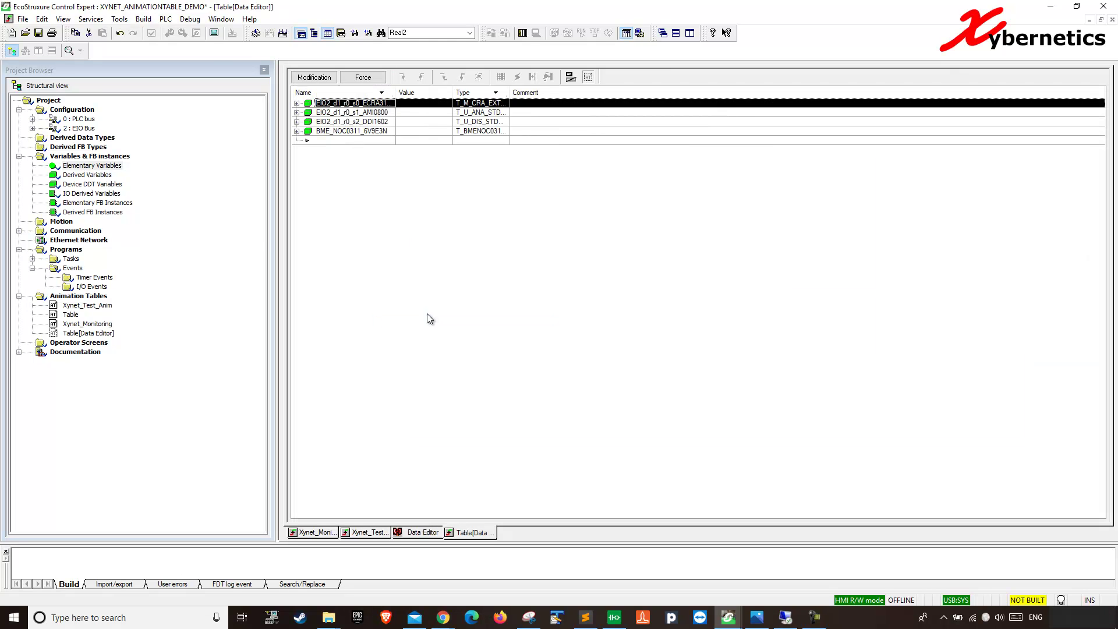
click(91, 335)
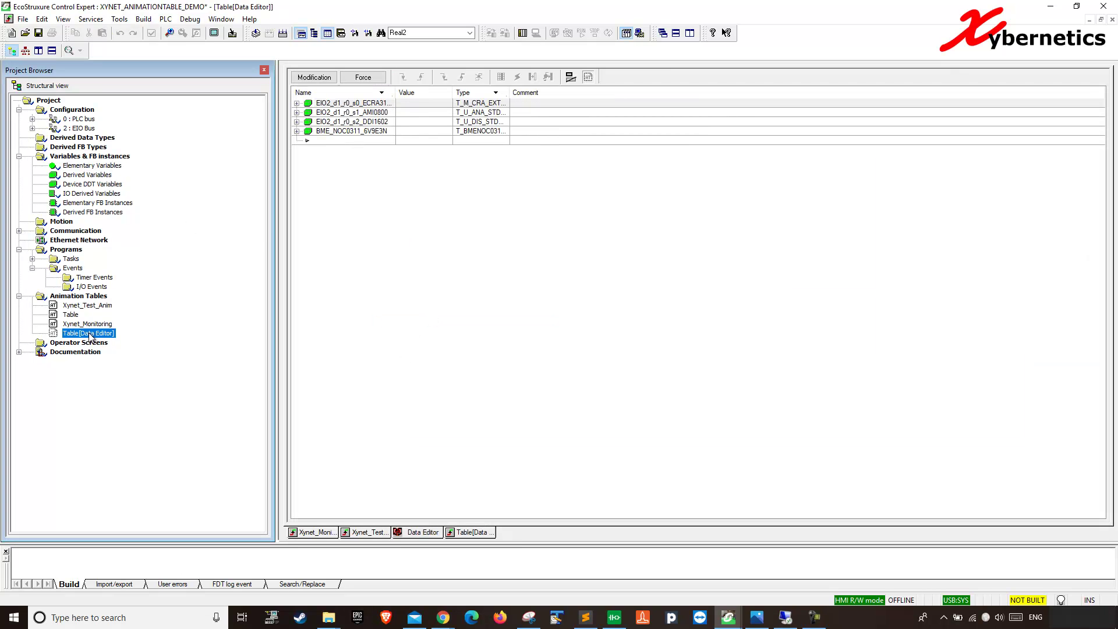
Expand Tasks > MAST > Logic and select the XynetTestLogic section.
click(32, 258)
click(45, 268)
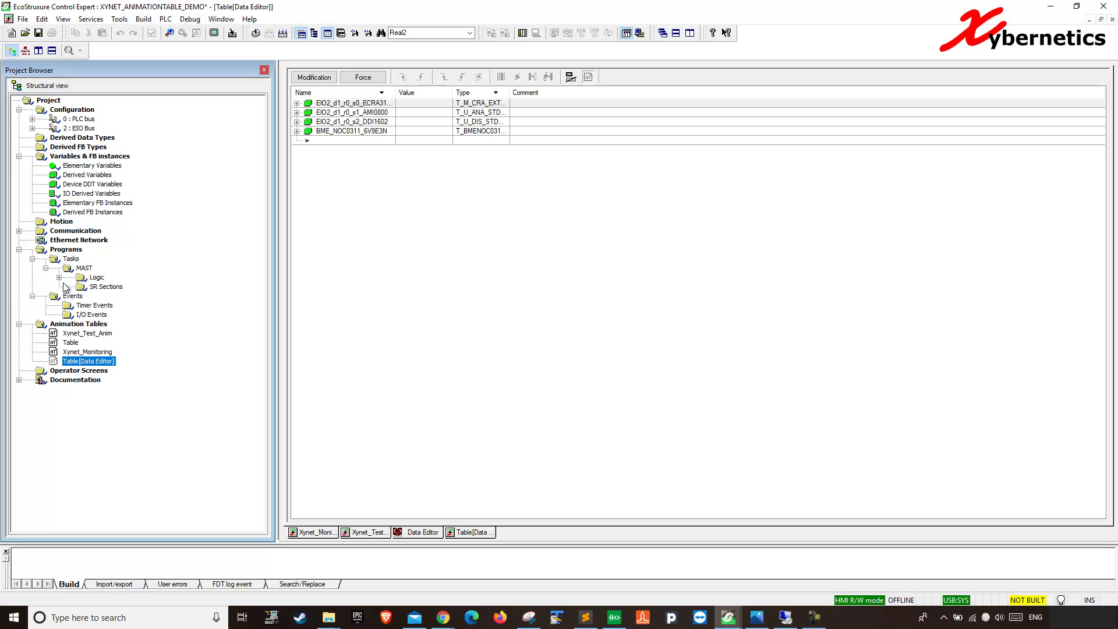
click(59, 277)
click(119, 287)
Open XynetTestLogic and create an FBD animation table from the REAL1 input.
double_click(118, 287)
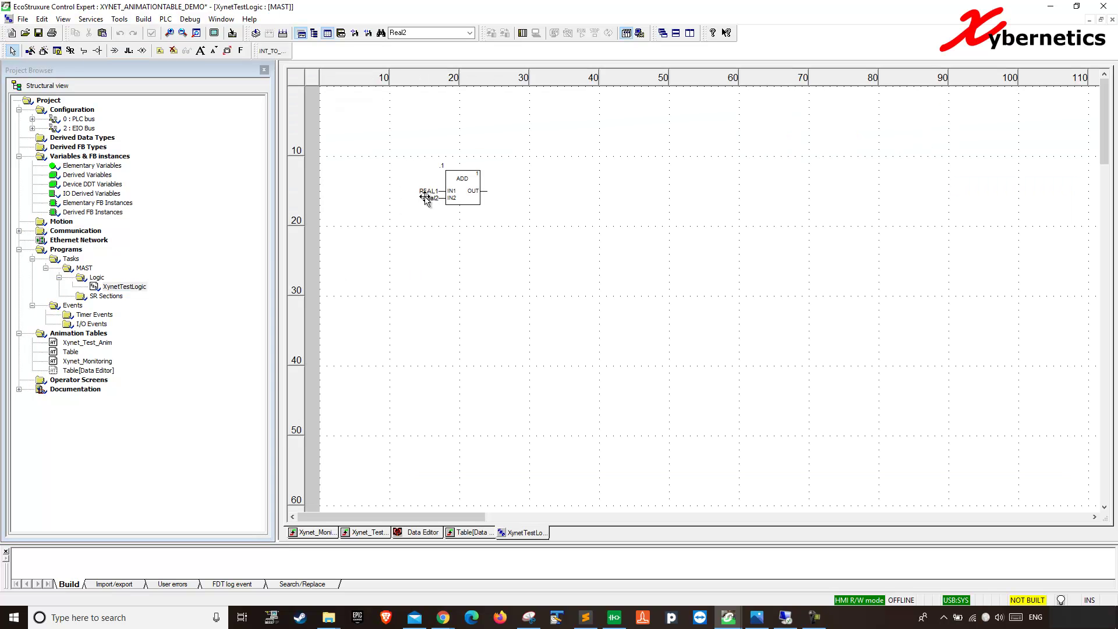
right_click(432, 192)
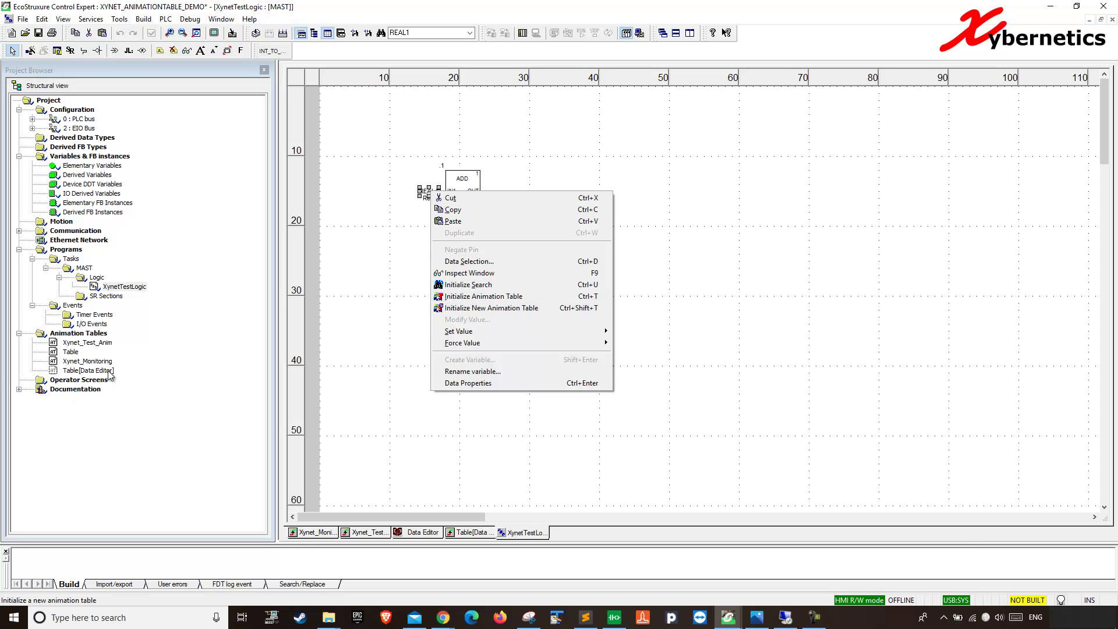
click(501, 297)
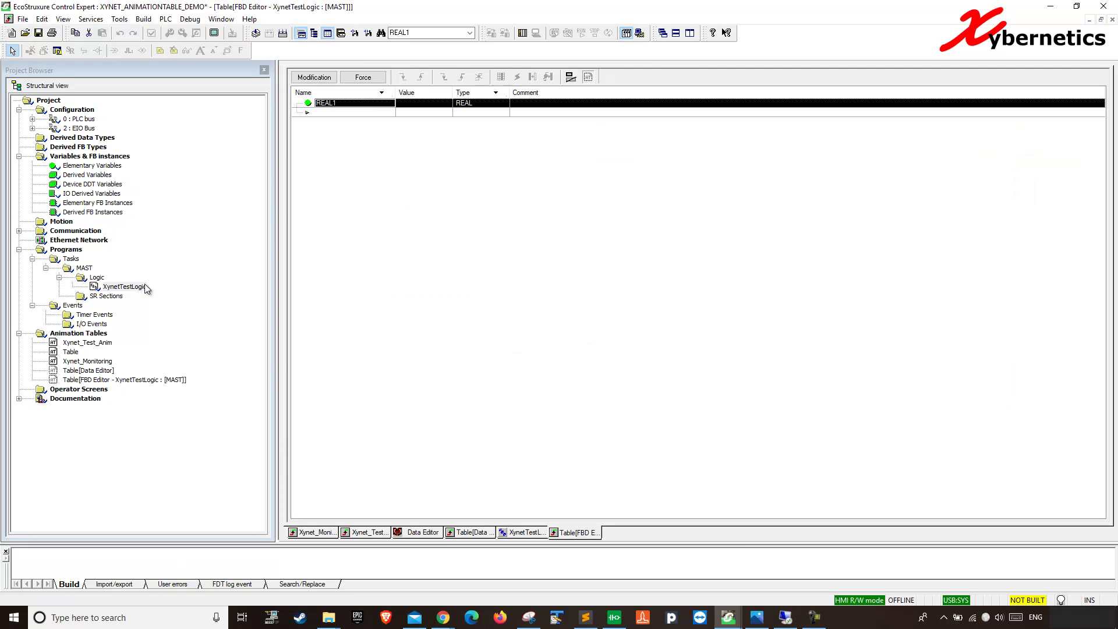
Add the ADD block's Real2 input to the FBD animation table.
double_click(126, 286)
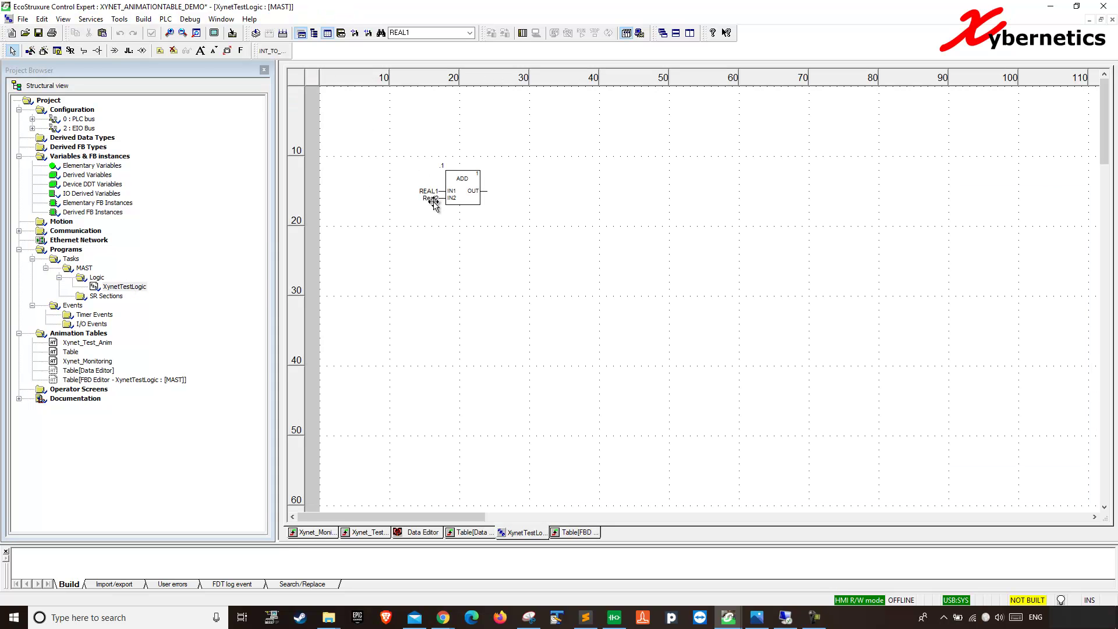
right_click(433, 198)
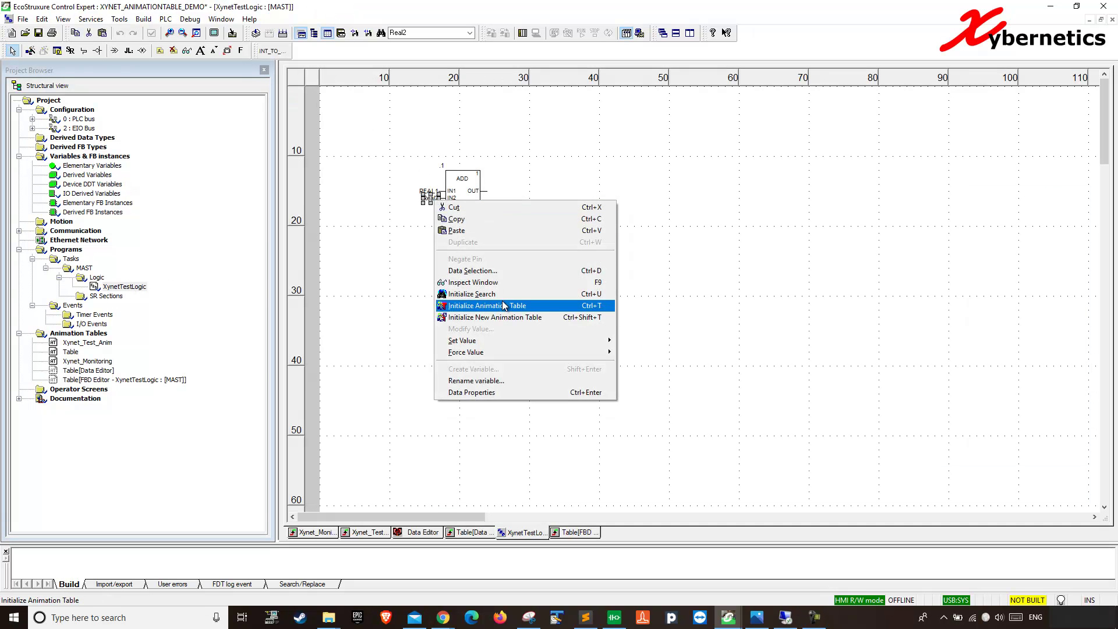
click(114, 381)
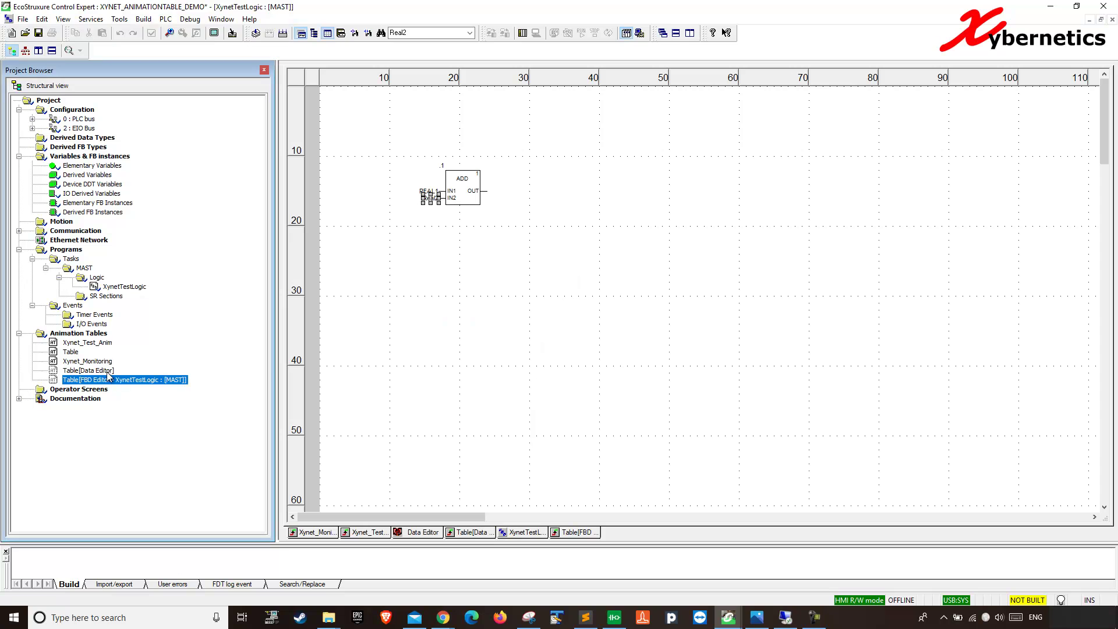
right_click(125, 287)
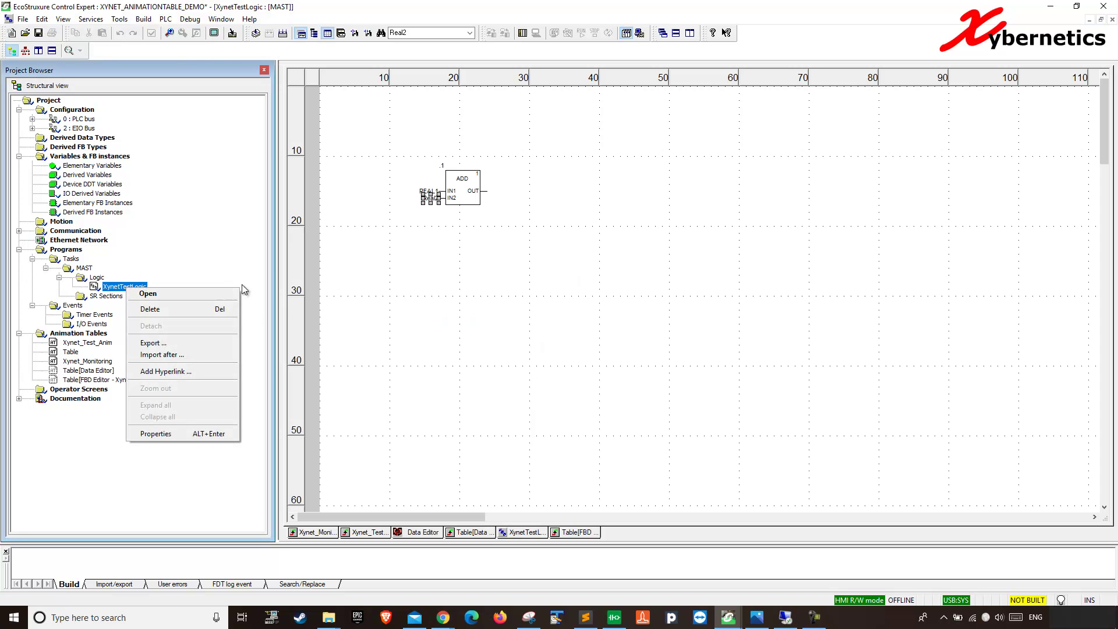
click(469, 280)
right_click(434, 201)
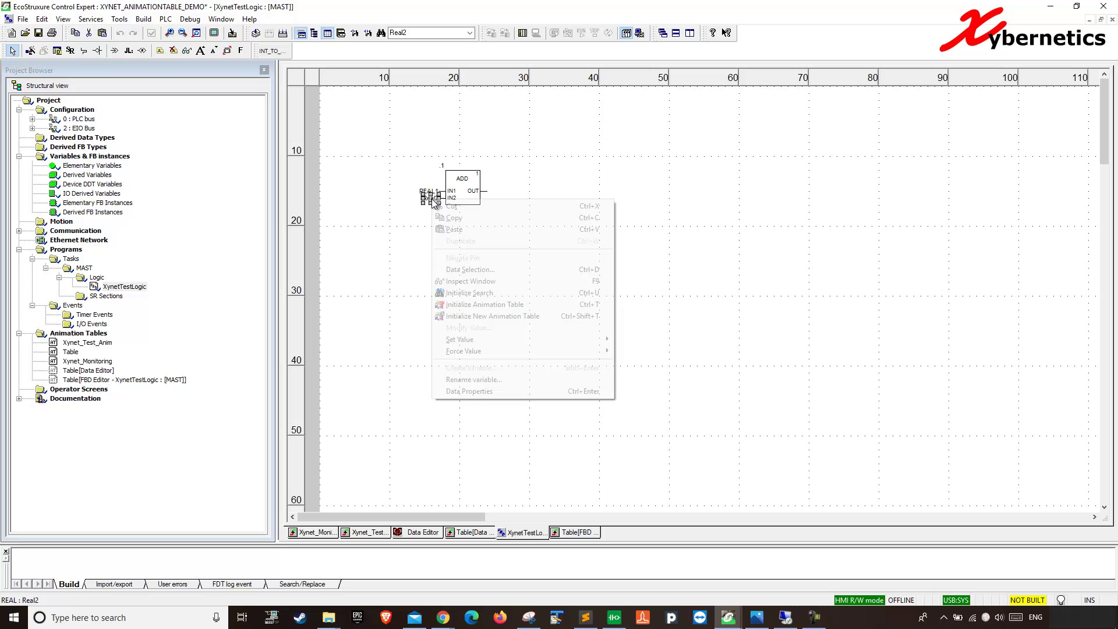
click(501, 306)
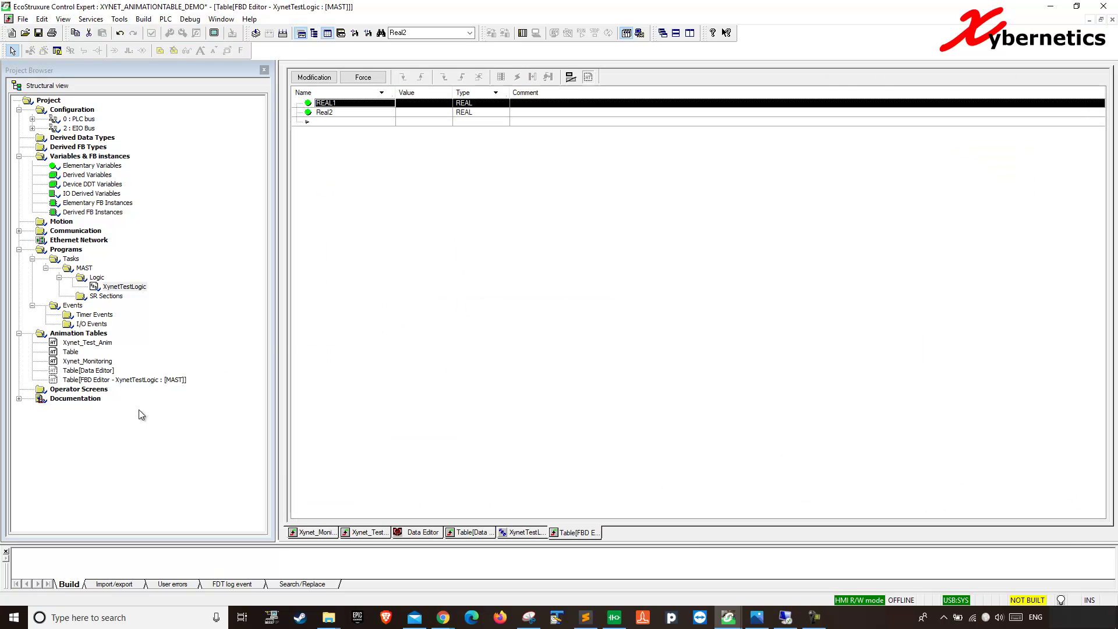
Look over the Table[Data Editor] animation table and its EIO2_d1_r0_s2_DDI1602 row without renaming.
click(137, 379)
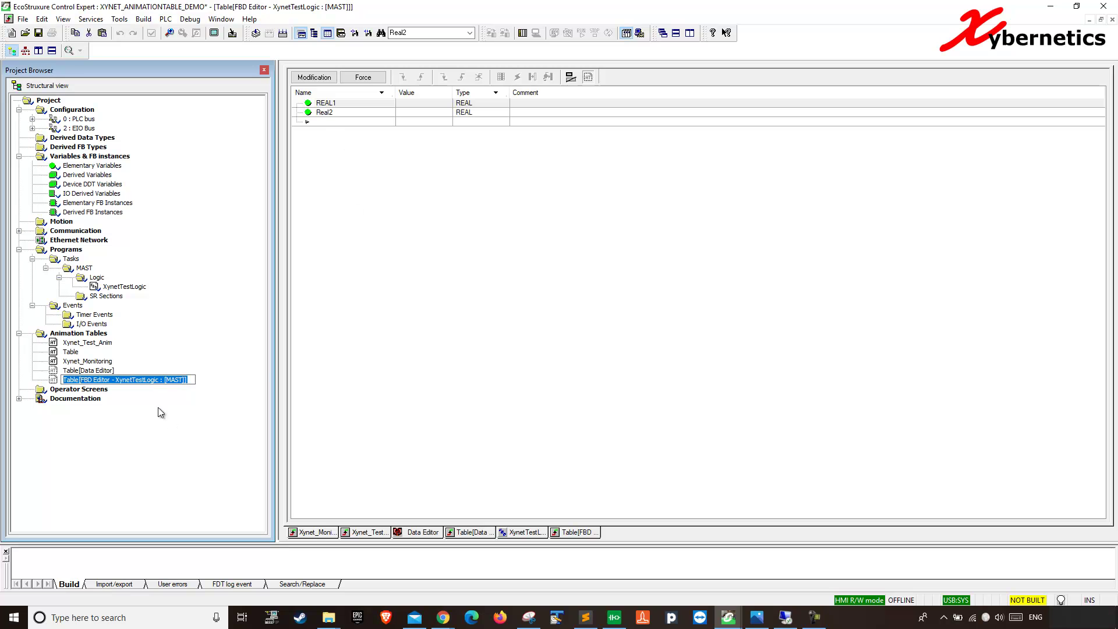
key(Return)
click(114, 380)
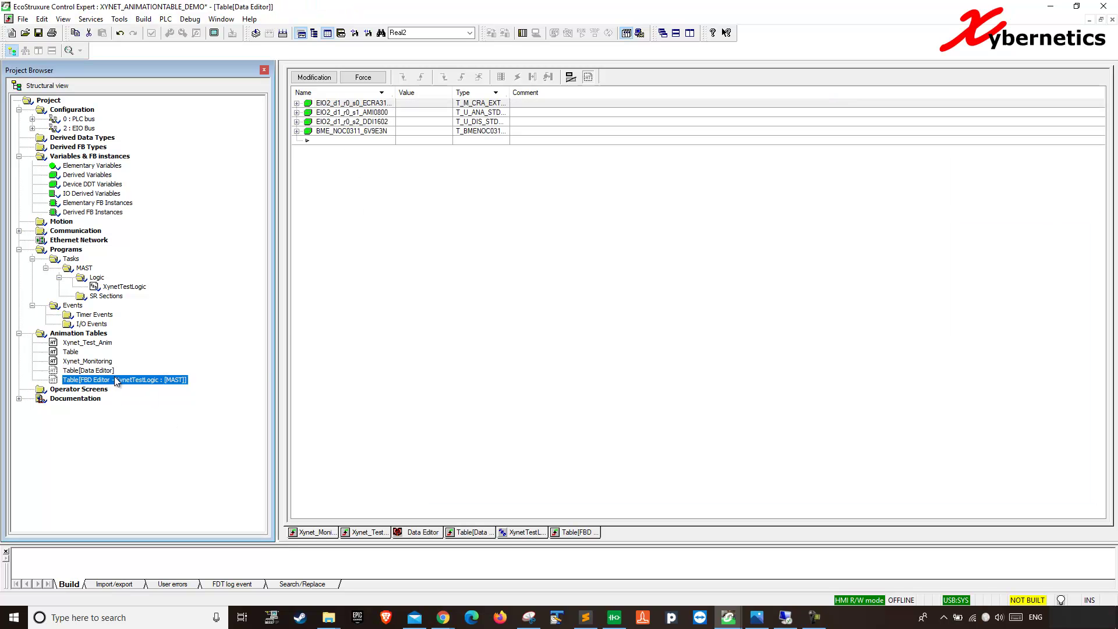
click(112, 371)
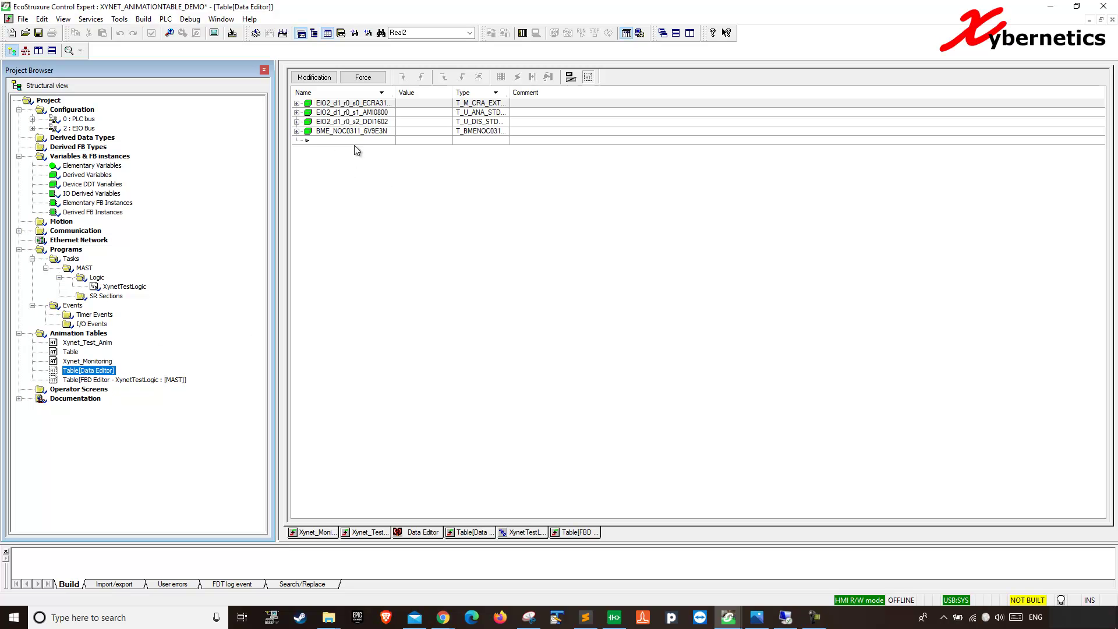
right_click(359, 124)
click(577, 304)
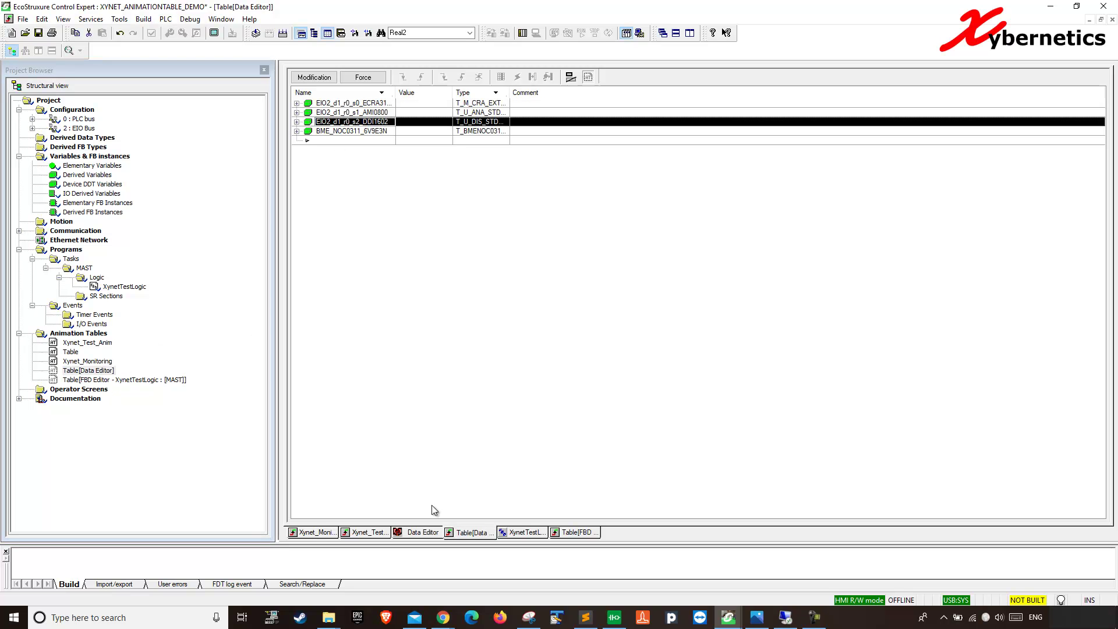
Check the Data Editor variable list, then select the FBD editor animation table.
click(420, 533)
right_click(376, 157)
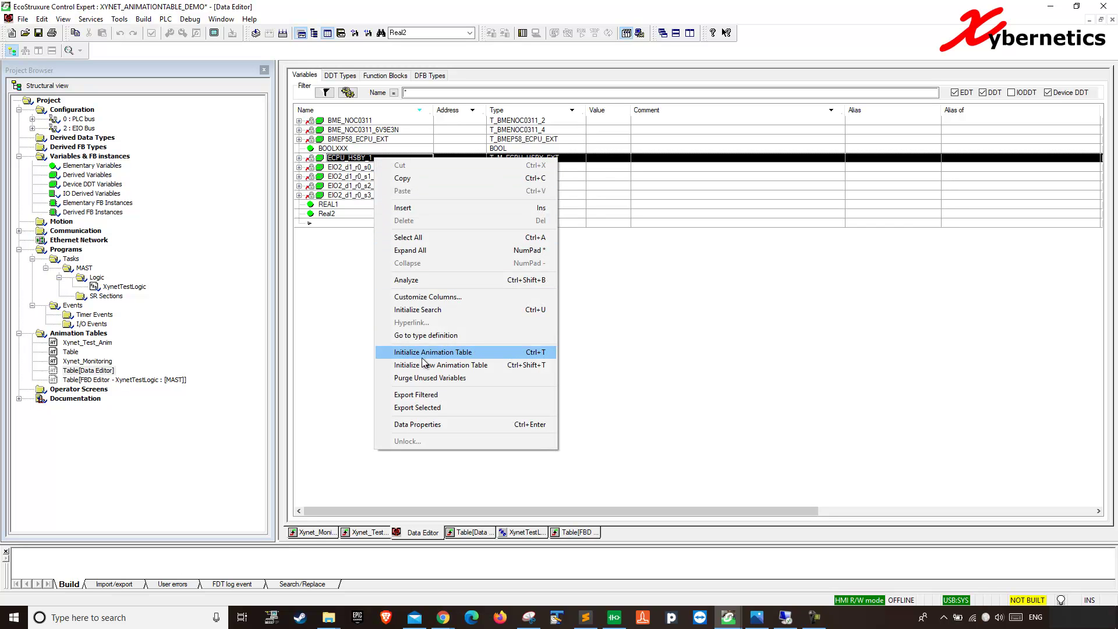
click(92, 381)
click(93, 371)
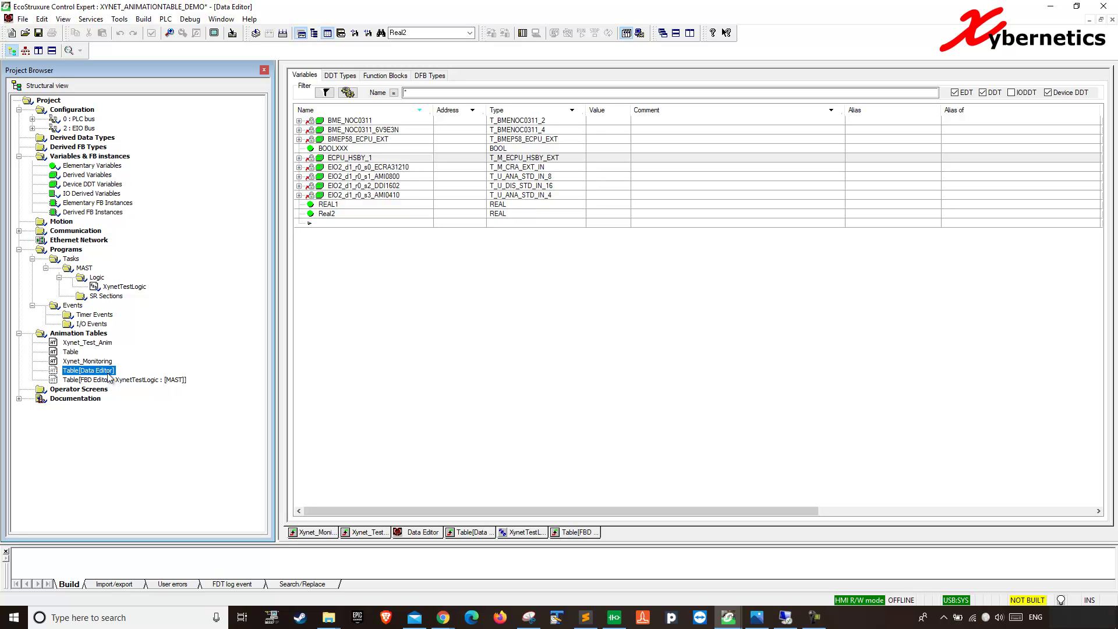
click(127, 381)
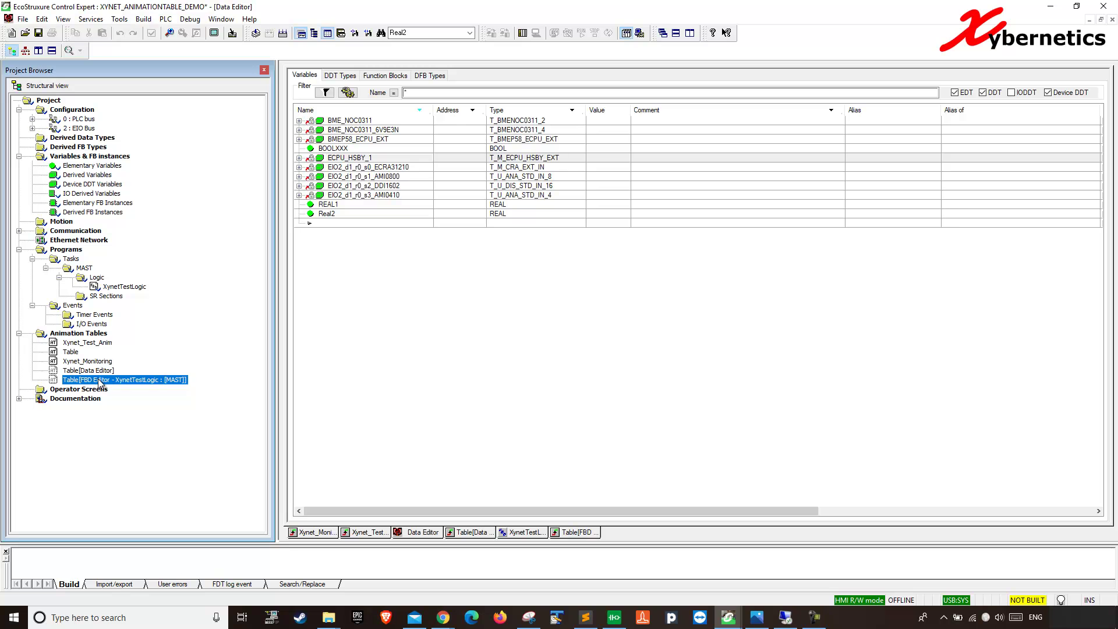
Make the FBD animation table permanent and rename it XynetTestLogicXX.
right_click(100, 382)
click(154, 472)
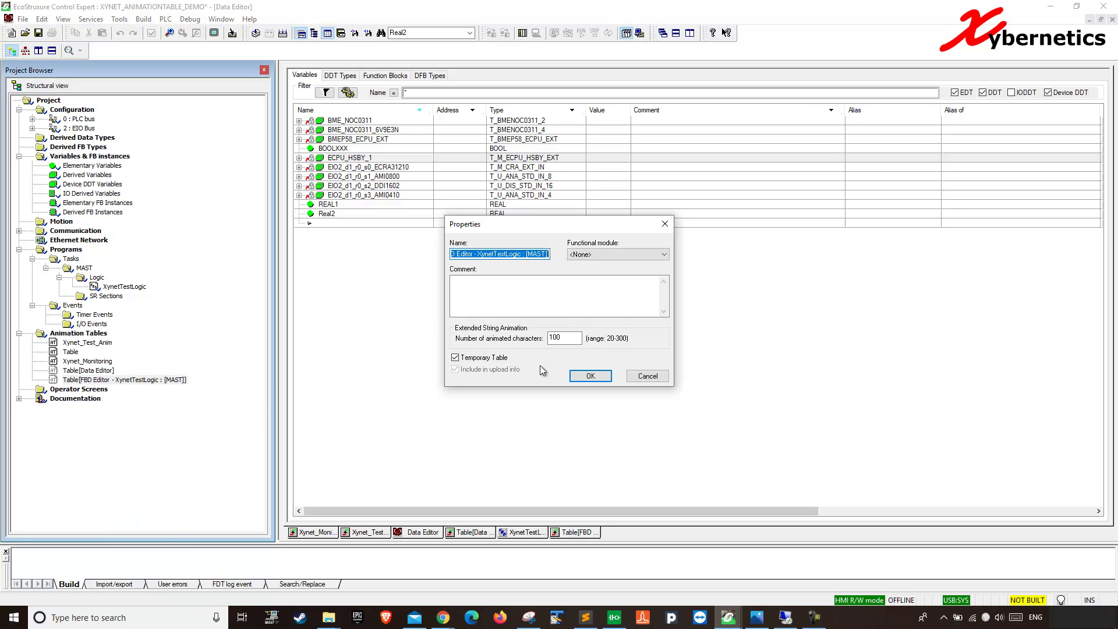
click(523, 254)
click(492, 357)
click(480, 254)
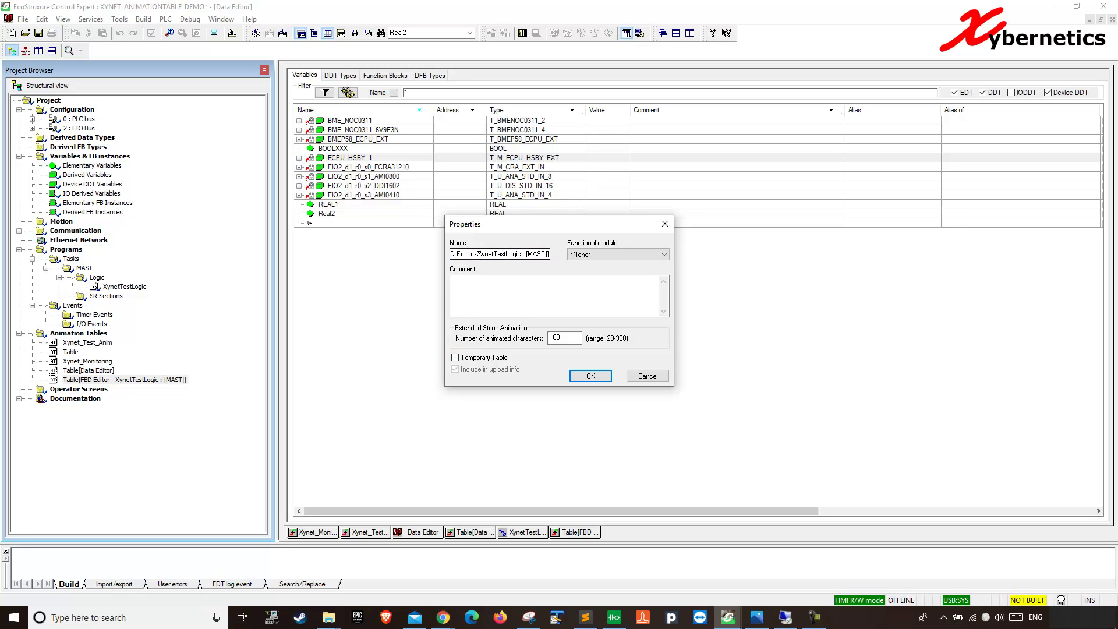
drag(480, 254, 398, 254)
key(BackSpace)
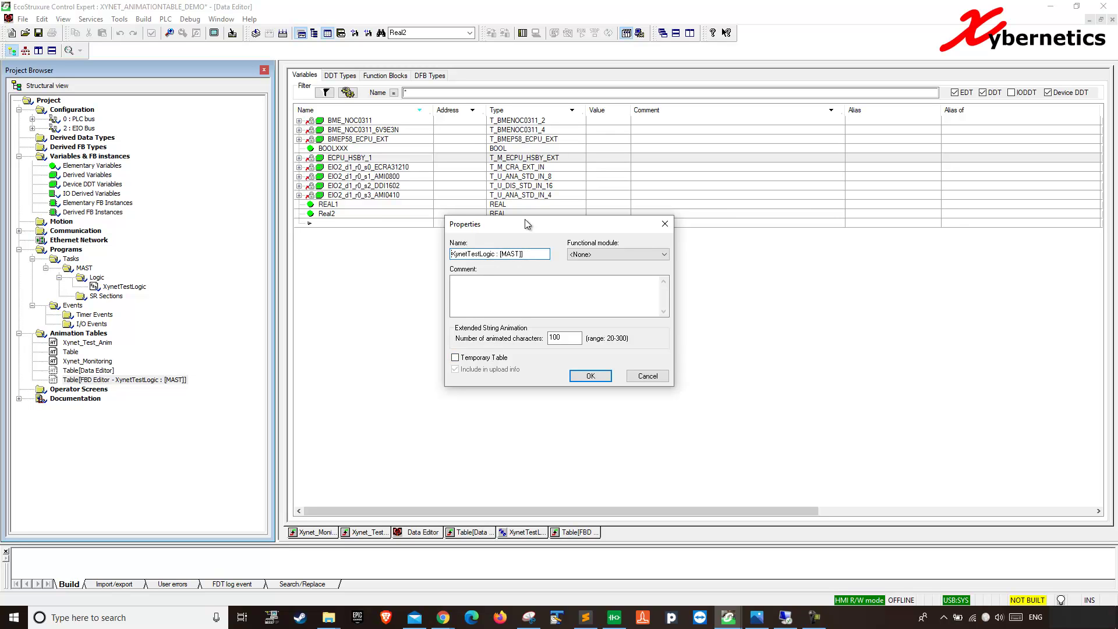
drag(496, 254, 589, 252)
key(BackSpace)
text(XX)
click(597, 379)
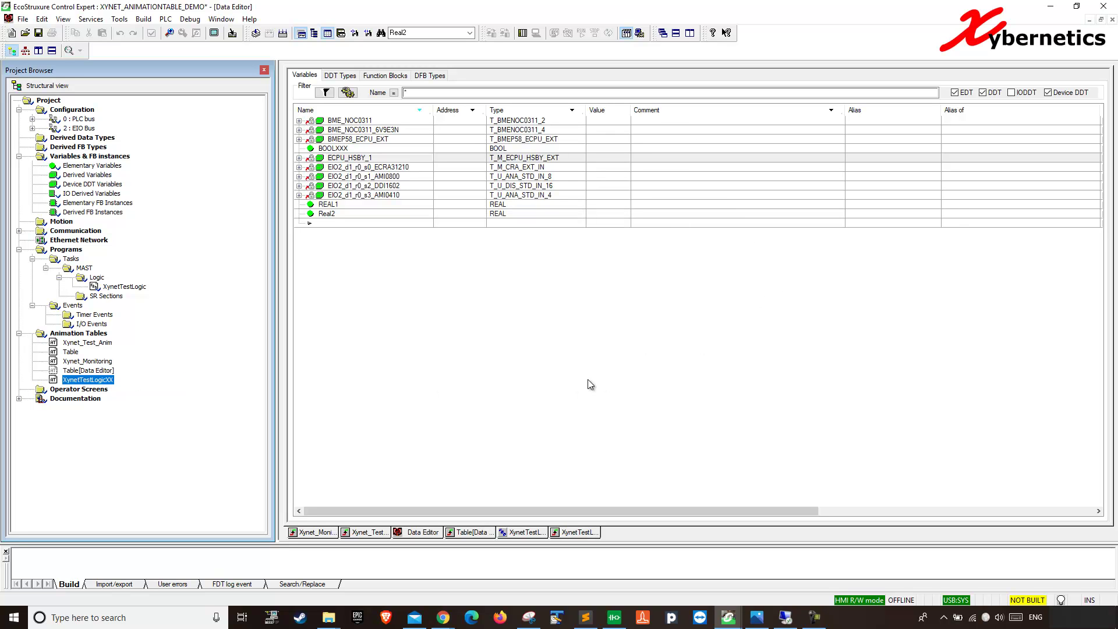
Save the project with its five animation tables.
click(82, 372)
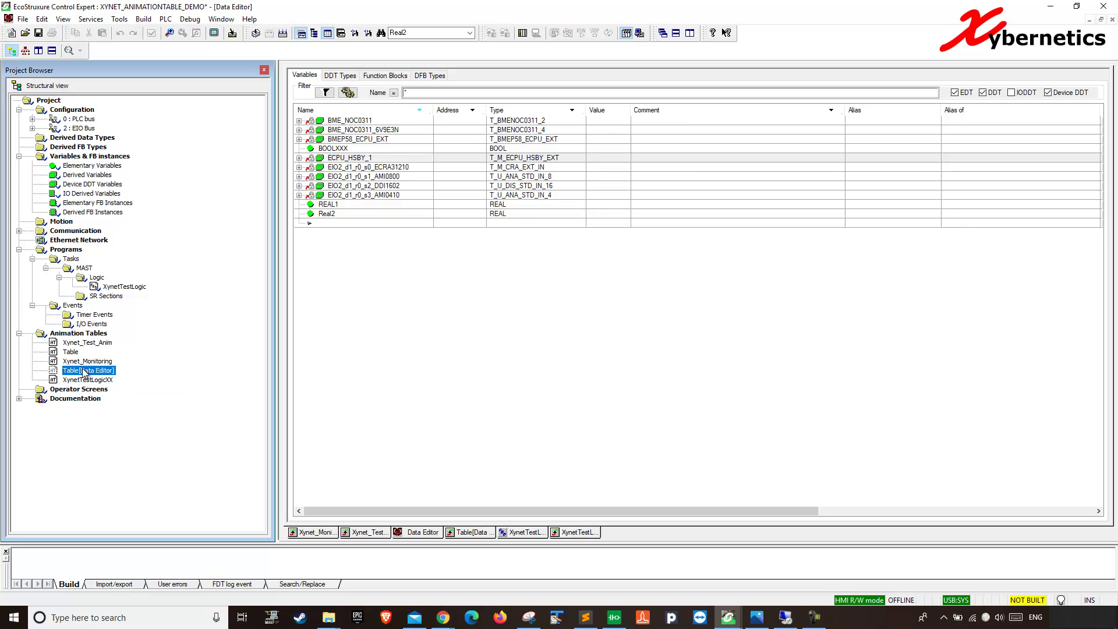
click(737, 226)
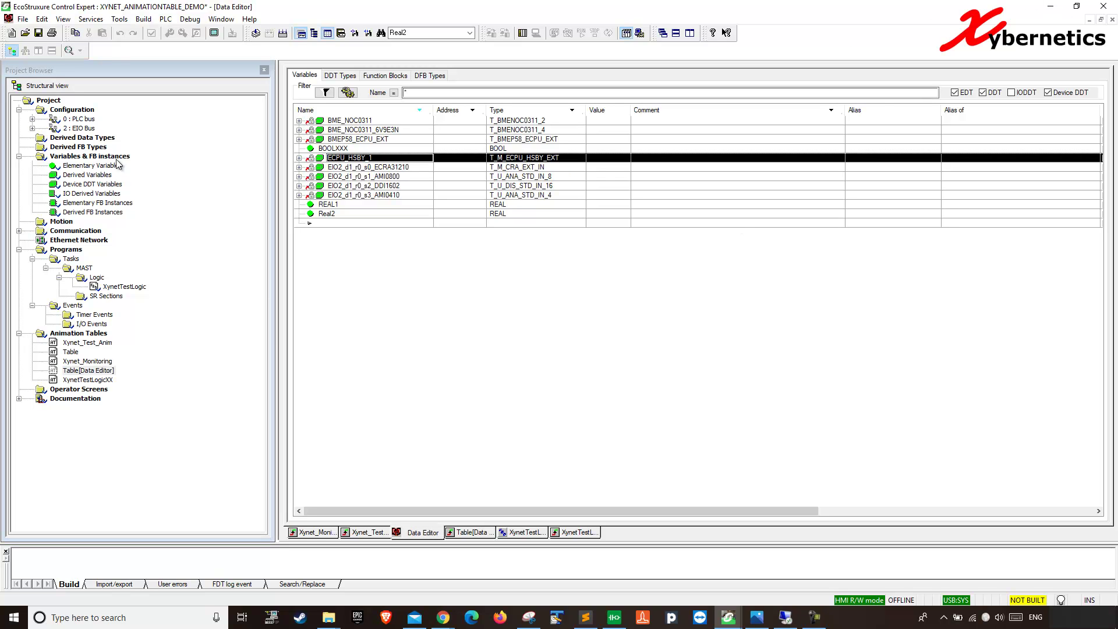
click(39, 34)
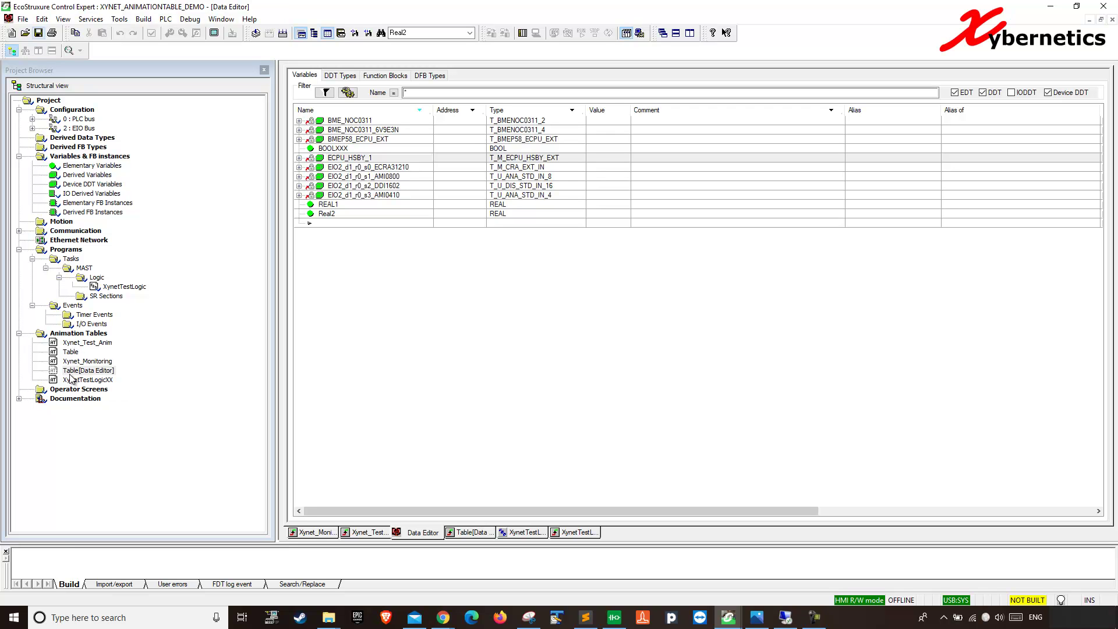
Close the Control Expert window so the saved XYNET_ANIMATIONTABLE_DEMO project can be reopened.
click(1101, 8)
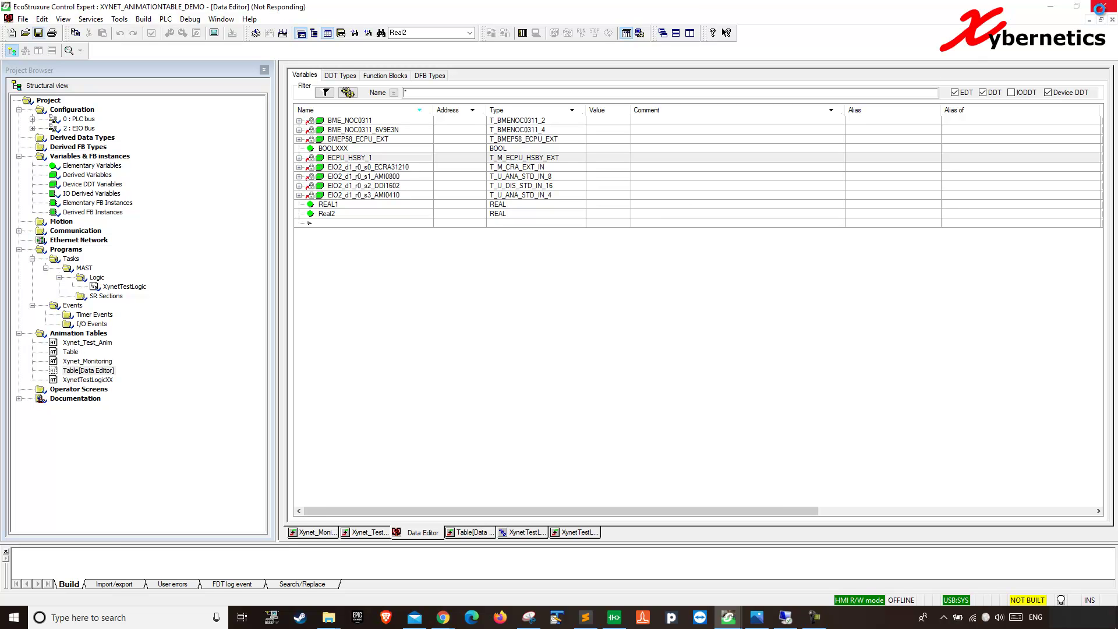